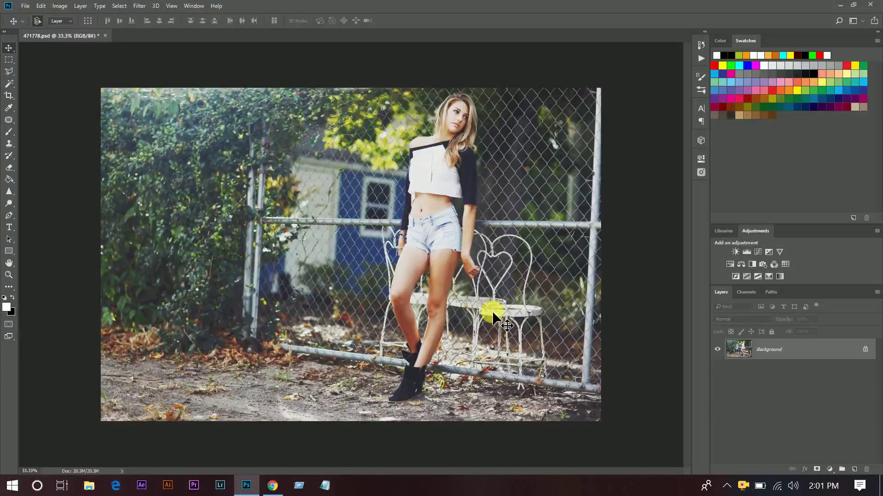
- Zoom in to inspect the portrait, then fit the whole photo back on screen
key("ctrl+plus")
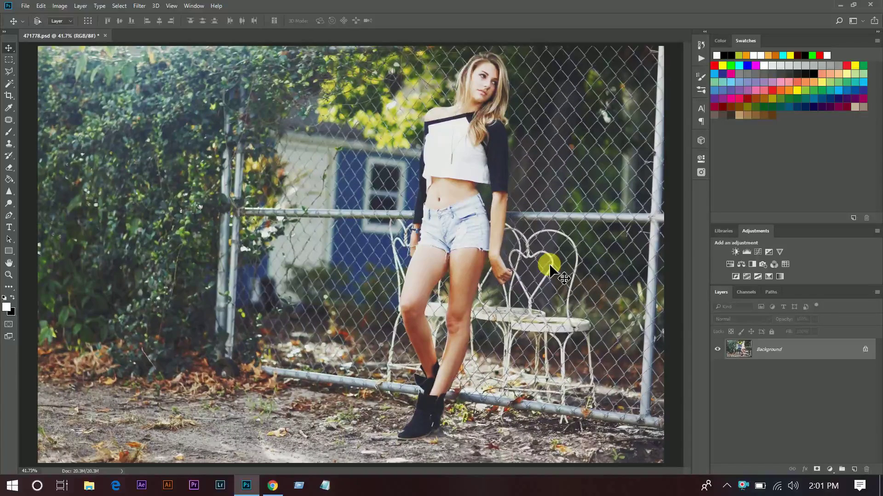
key("ctrl+plus")
scroll(549, 264, "up", 1)
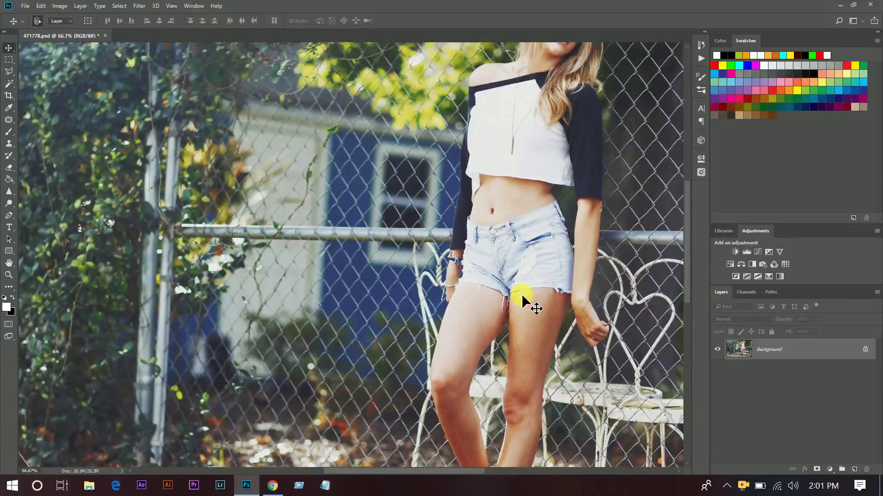
scroll(521, 294, "up", 3)
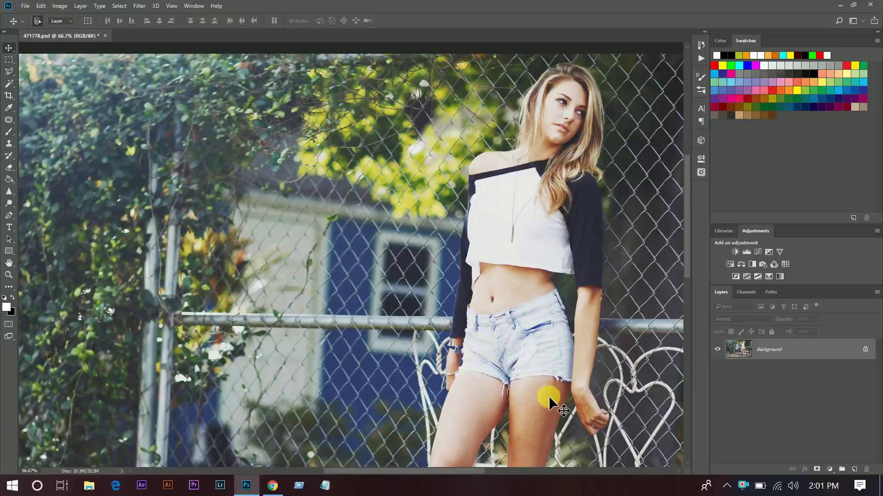
key("ctrl+0")
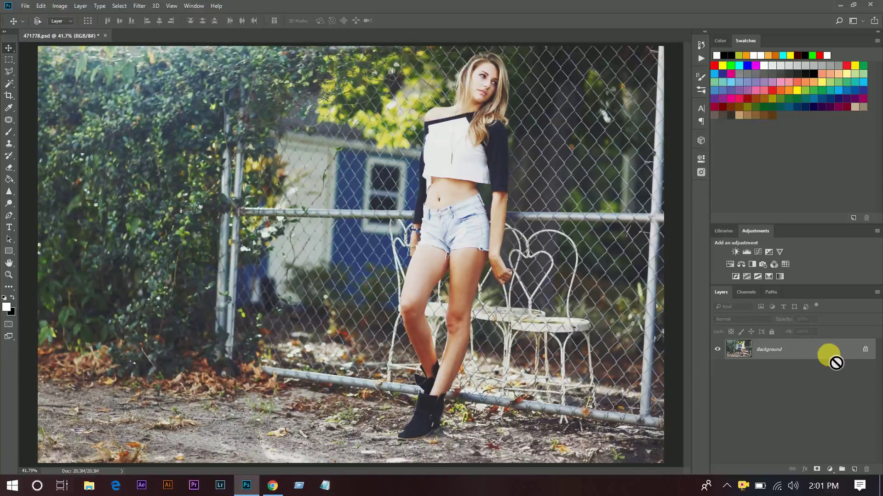
- Duplicate the background as a smart object and open Camera Raw Filter on it
key("ctrl+j")
right_click(781, 349)
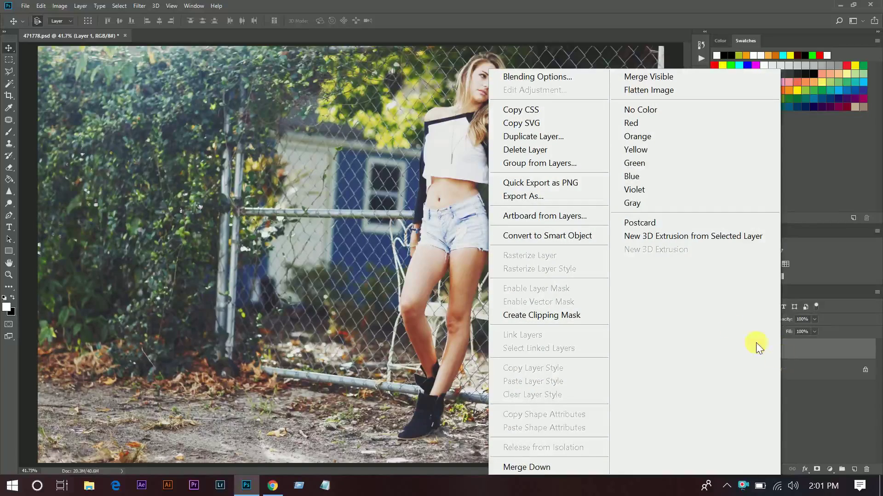
left_click(599, 237)
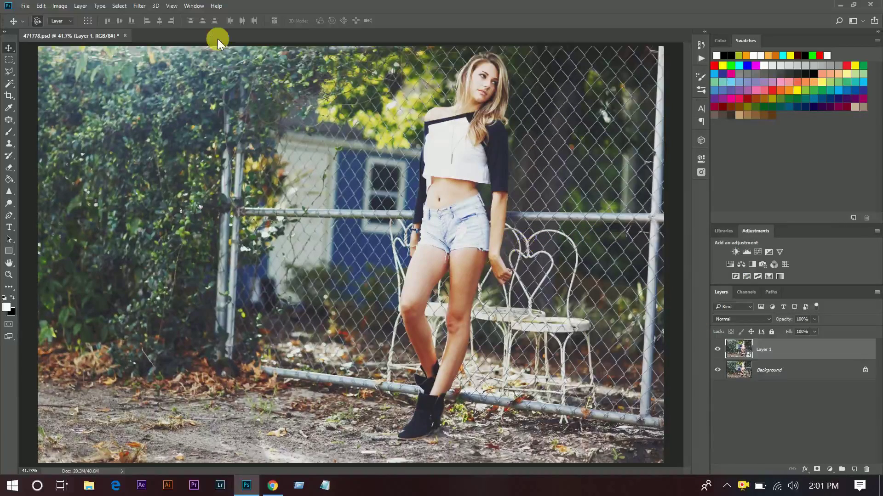
left_click(138, 5)
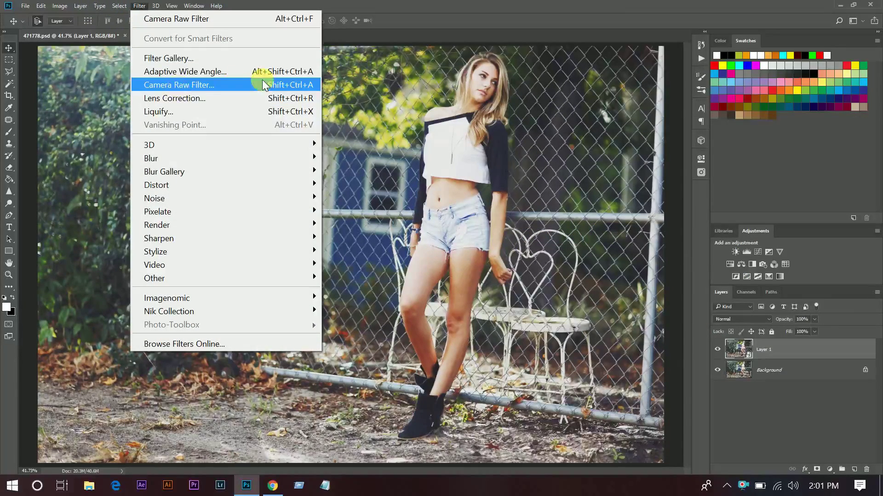
left_click(214, 85)
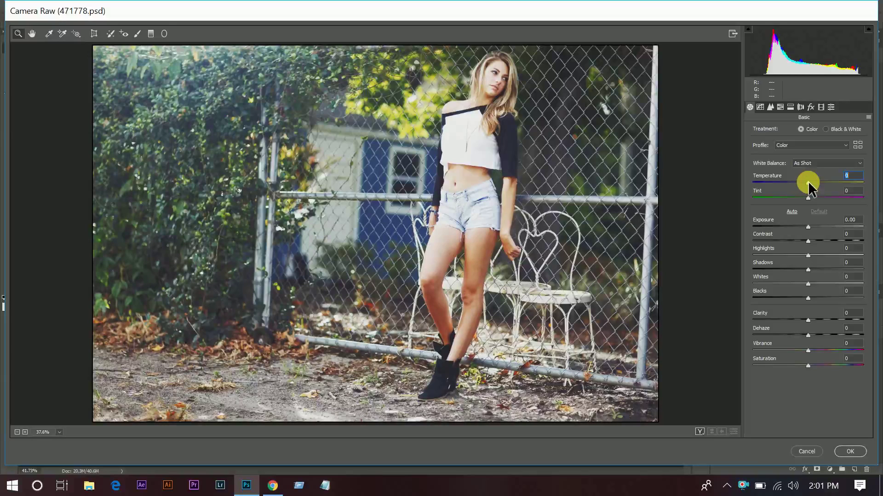
- Set Temperature +6, Tint +3, Contrast +43 and Highlights -87 in the Basic panel
left_click_drag(809, 183, 811, 183)
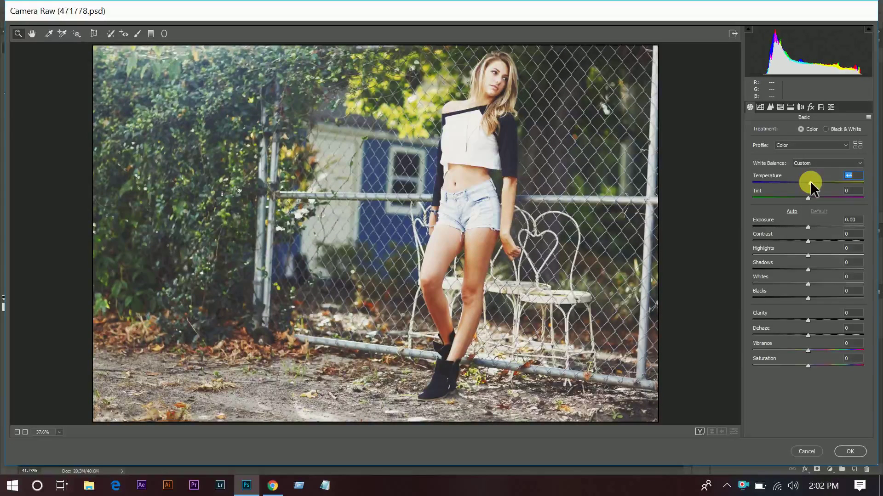
left_click_drag(810, 182, 813, 197)
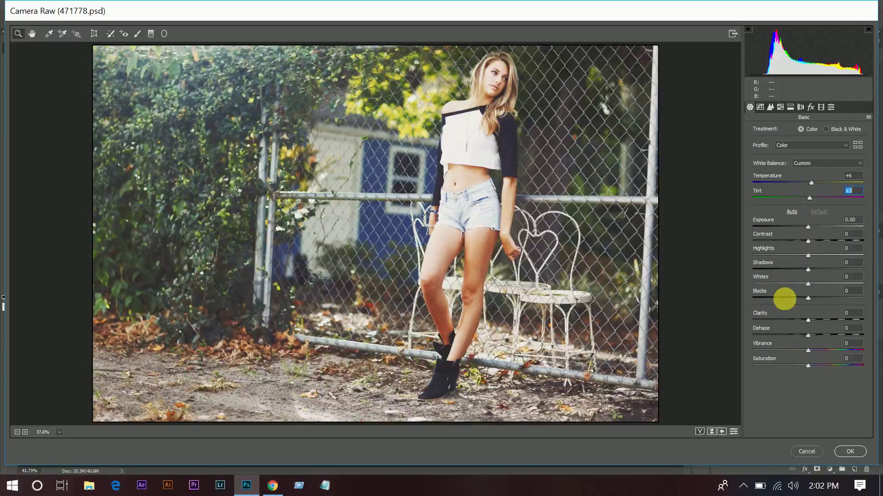
left_click(841, 238)
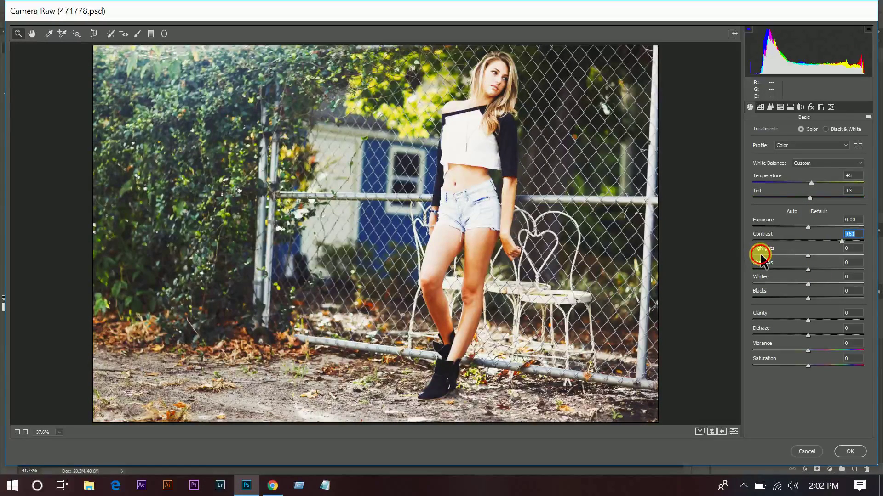
left_click(760, 255)
left_click(831, 240)
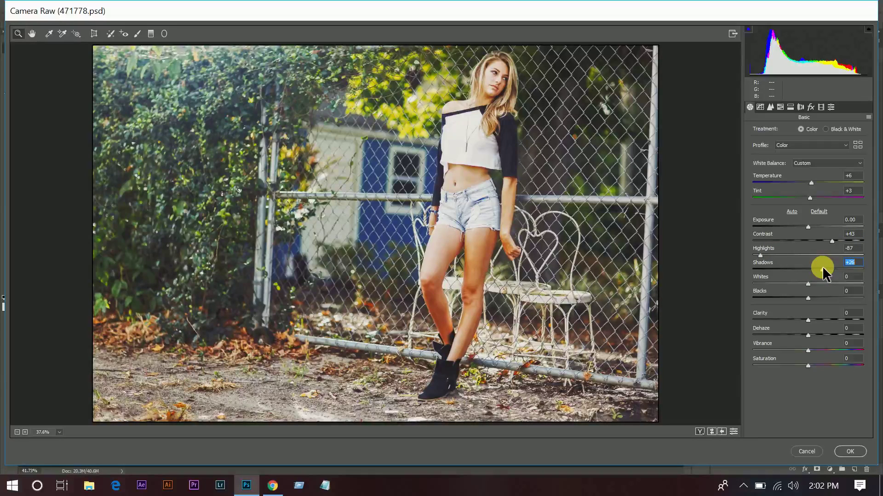
- Set Shadows +27, Whites +33 and Blacks -25
mouse_move(822, 269)
left_mouse_down()
mouse_move(792, 271)
mouse_move(824, 274)
left_mouse_up()
left_click_drag(830, 281, 822, 298)
left_click(820, 283)
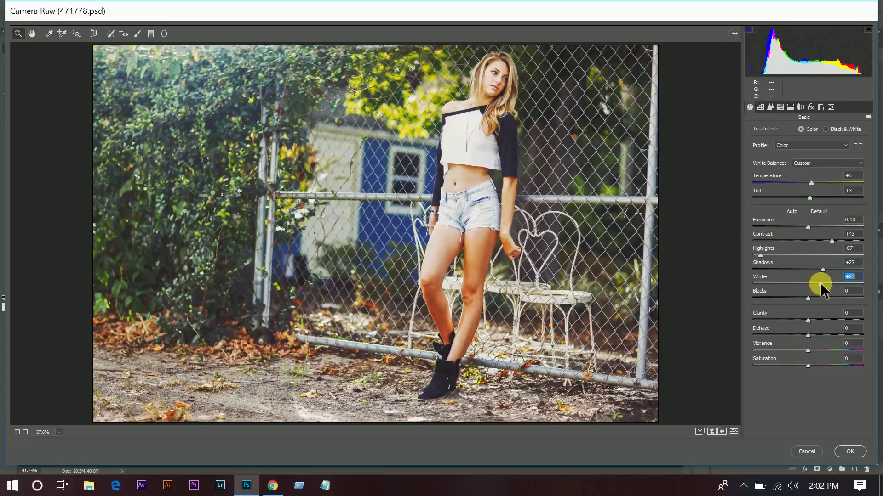
left_click_drag(824, 284, 826, 285)
left_click(799, 298)
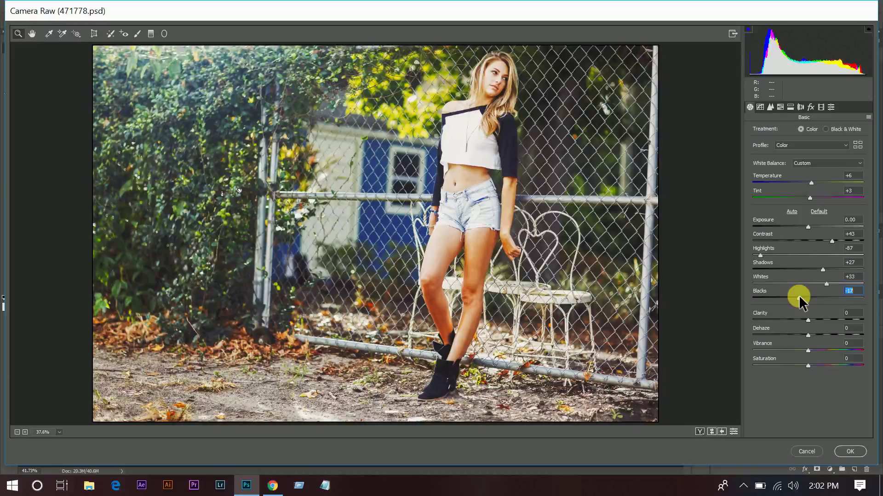
left_click_drag(797, 298, 795, 297)
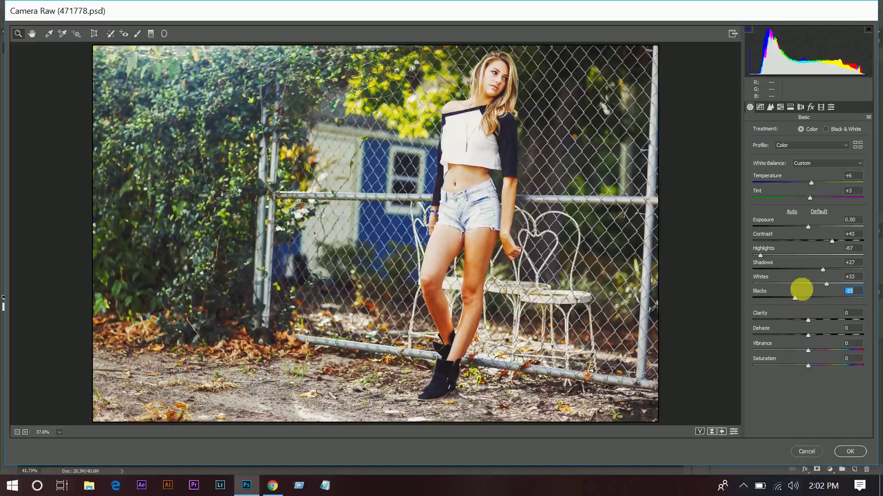
- Set Clarity +24, Dehaze +14, Vibrance +26 and lower Whites to +30
left_click(818, 319)
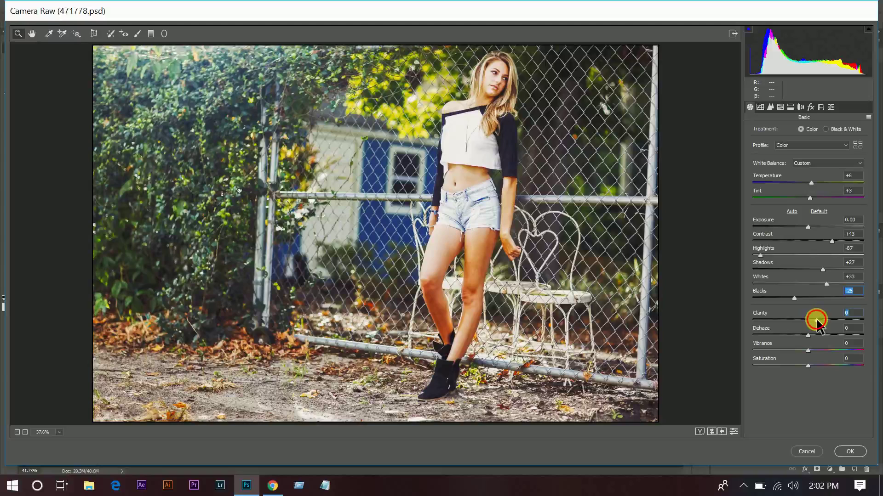
left_click_drag(819, 320, 821, 319)
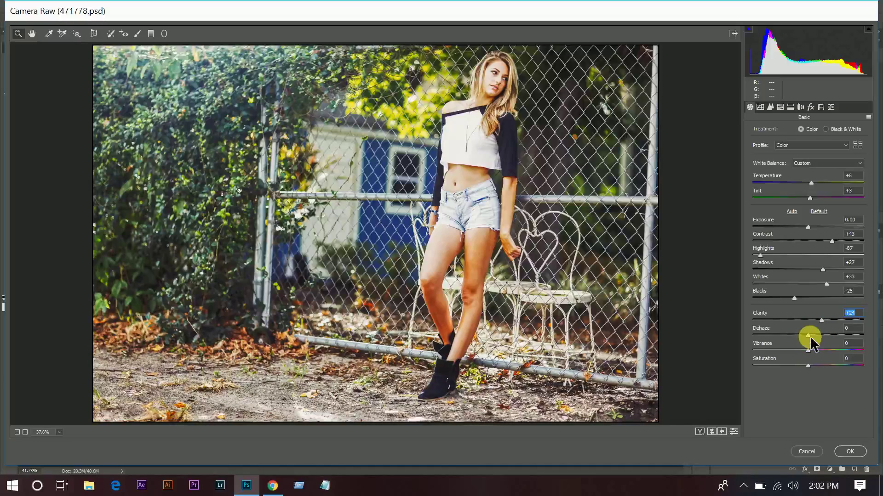
left_click_drag(808, 335, 827, 352)
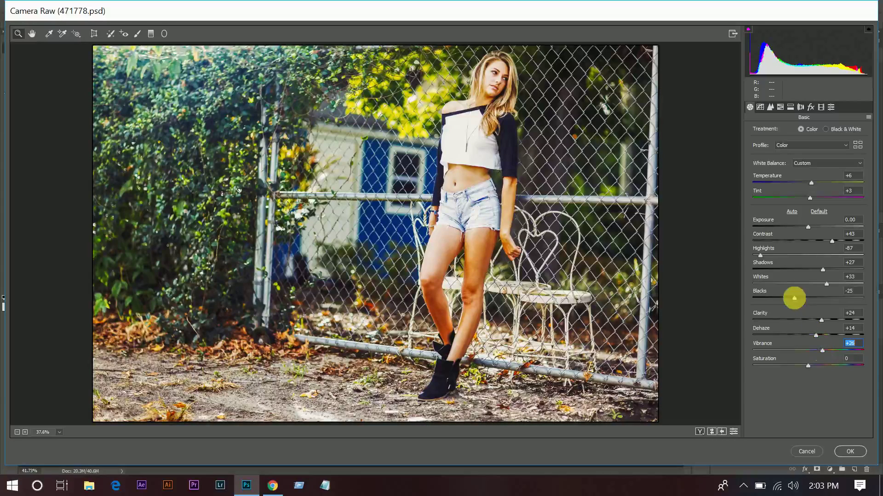
left_click(825, 284)
left_click_drag(824, 282, 823, 283)
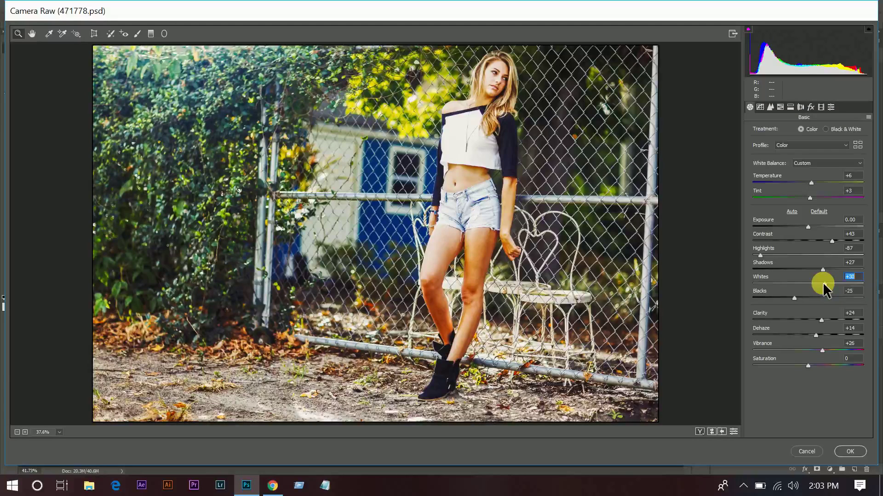
- Darken Exposure to -1.15, finishing with arrow-key nudges
left_click(808, 228)
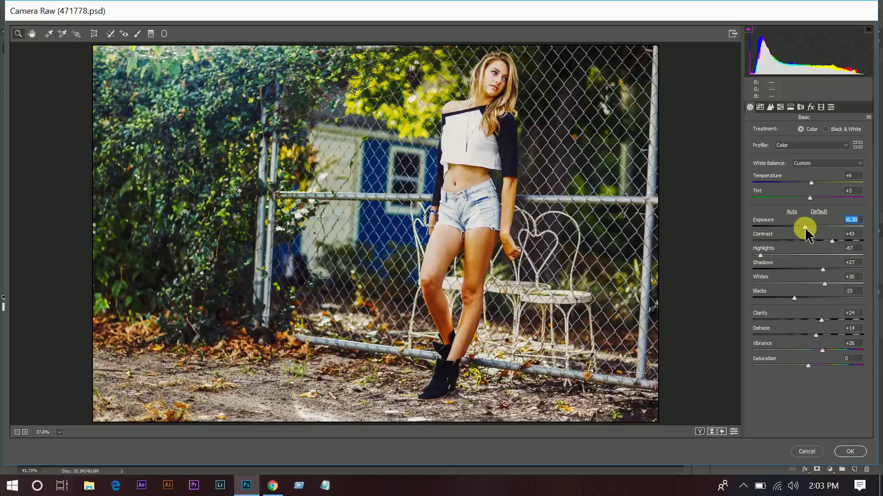
left_click_drag(808, 227, 794, 225)
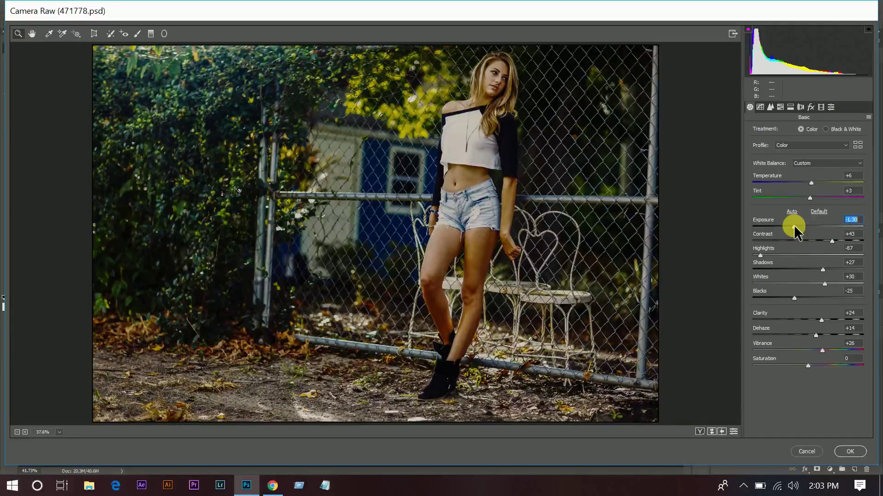
key("Up")
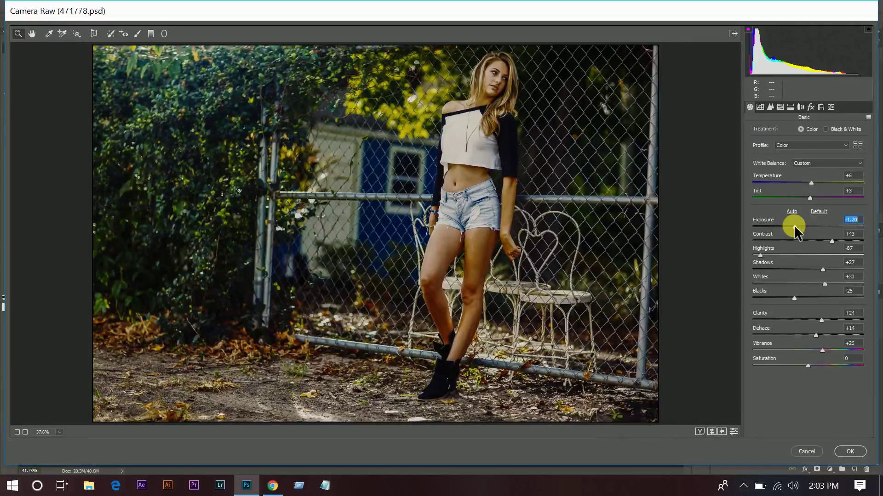
key("Up")
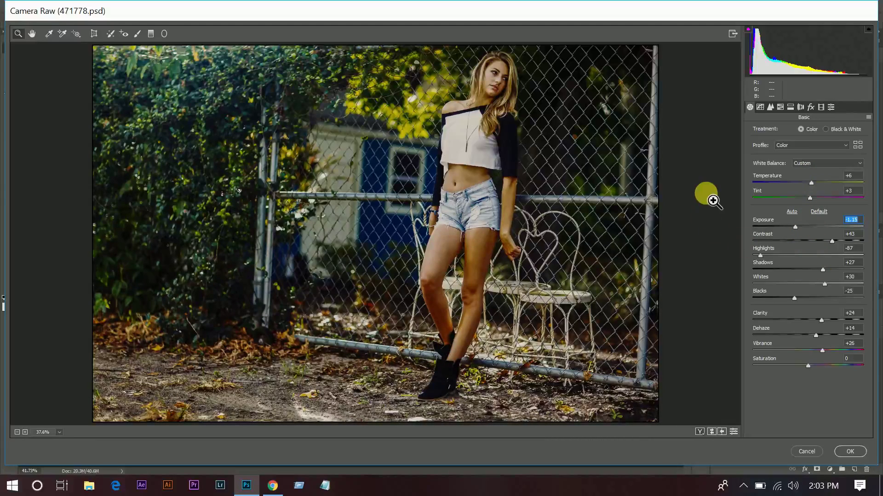
- In the Tone Curve, add a midtone point and lift the black point to fade shadows
left_click(760, 106)
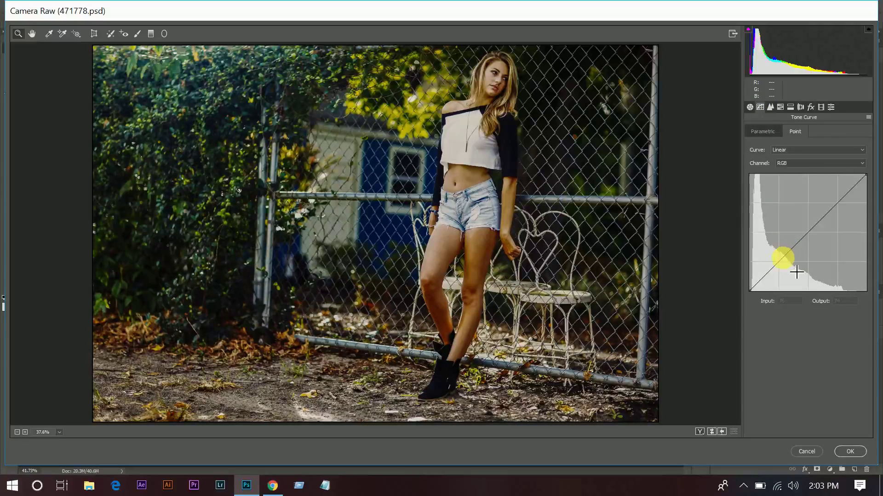
left_click(782, 258)
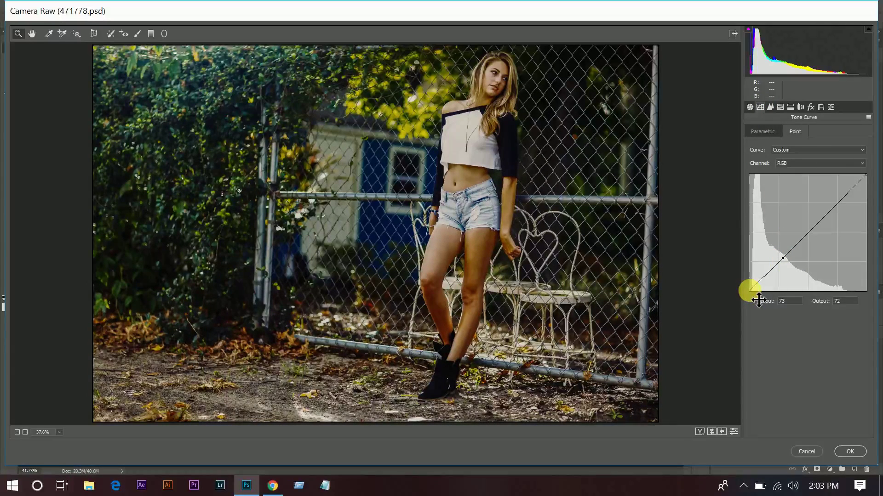
left_click_drag(754, 291, 754, 287)
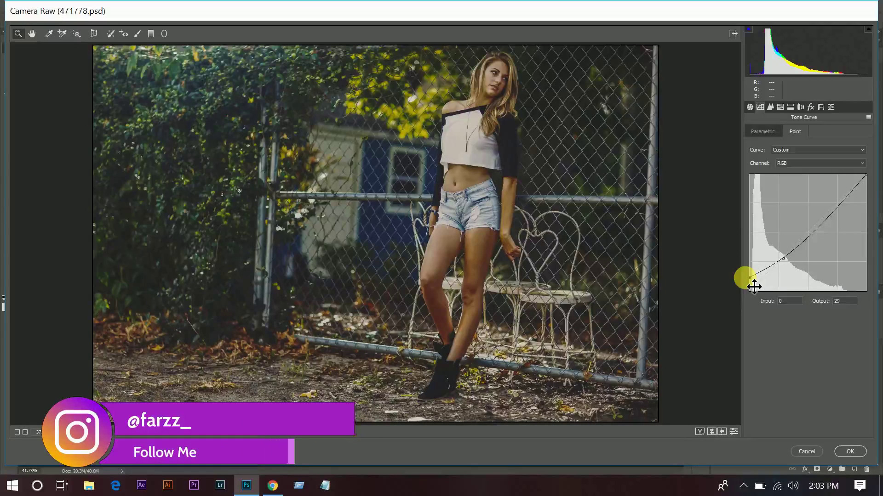
left_click(784, 258)
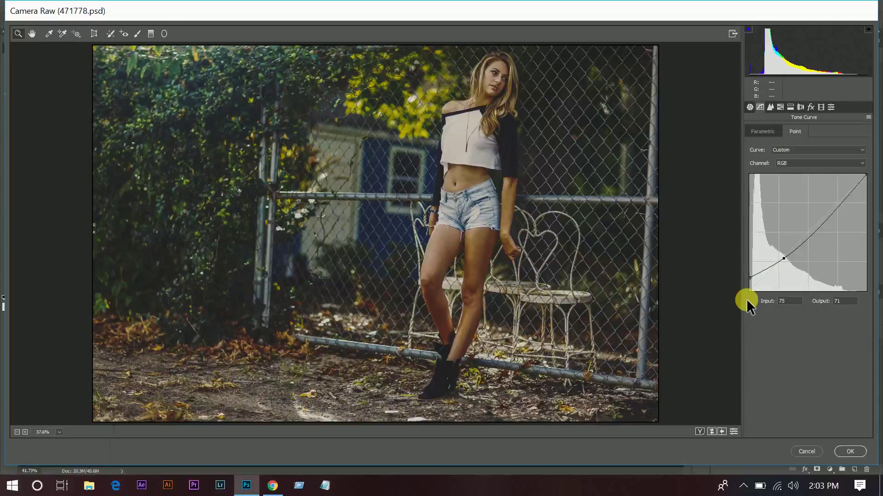
- On the Red channel curve, add anchors and raise the black point to output 20
left_click(790, 160)
left_click(788, 176)
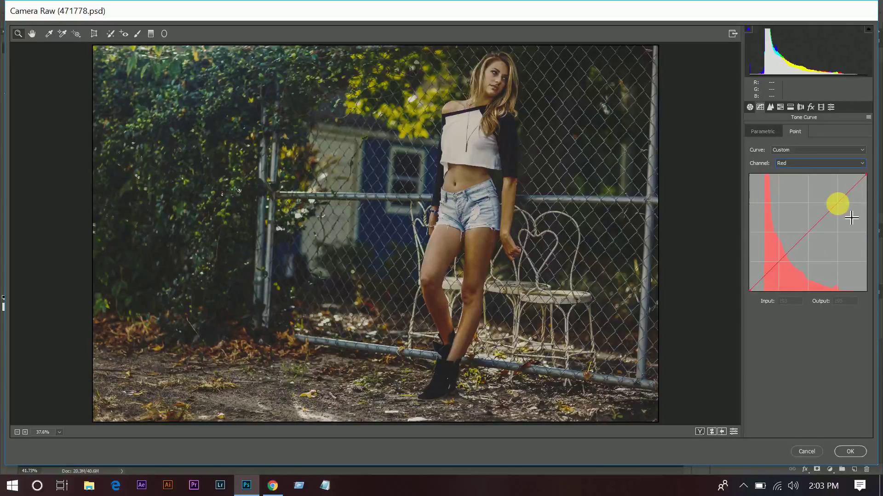
left_click(837, 202)
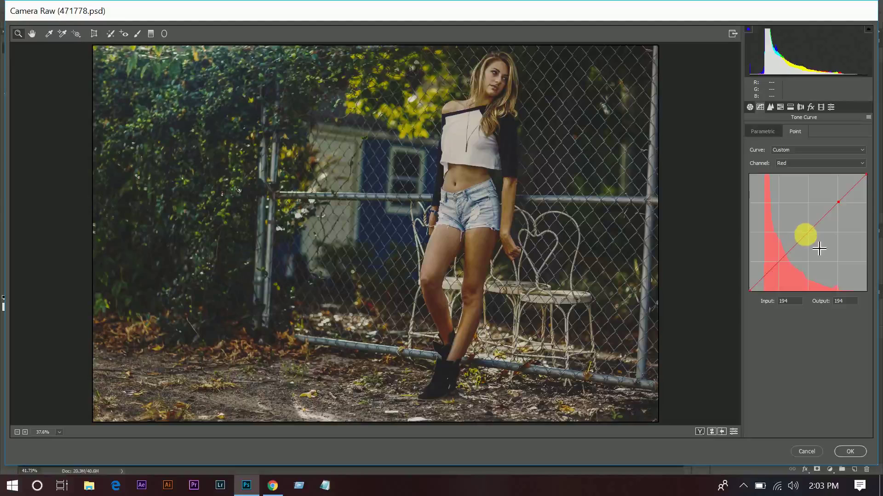
left_click(808, 232)
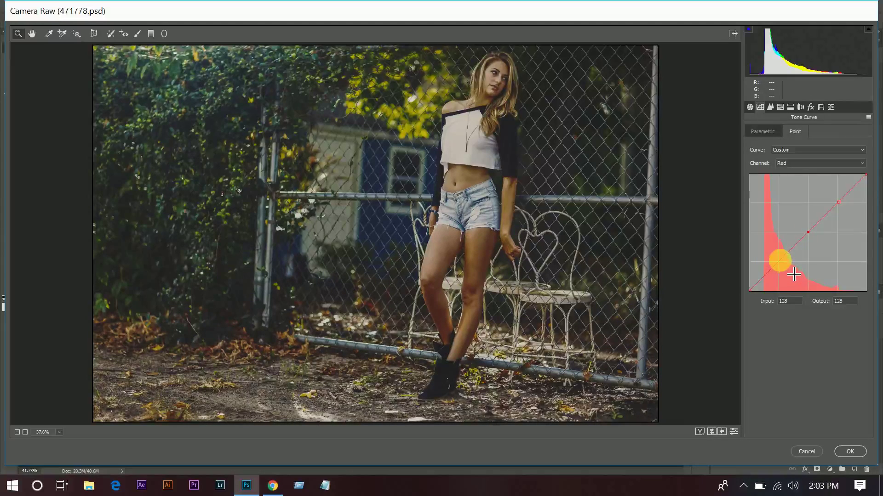
left_click(780, 261)
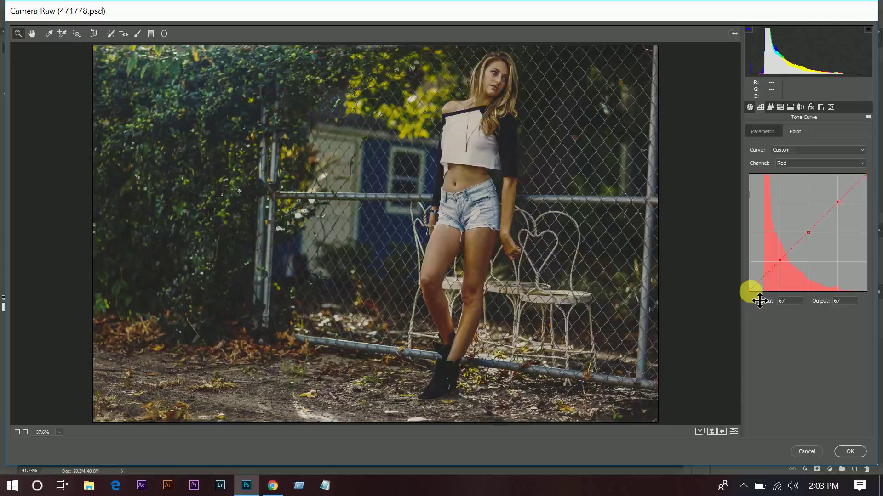
left_click_drag(750, 291, 750, 282)
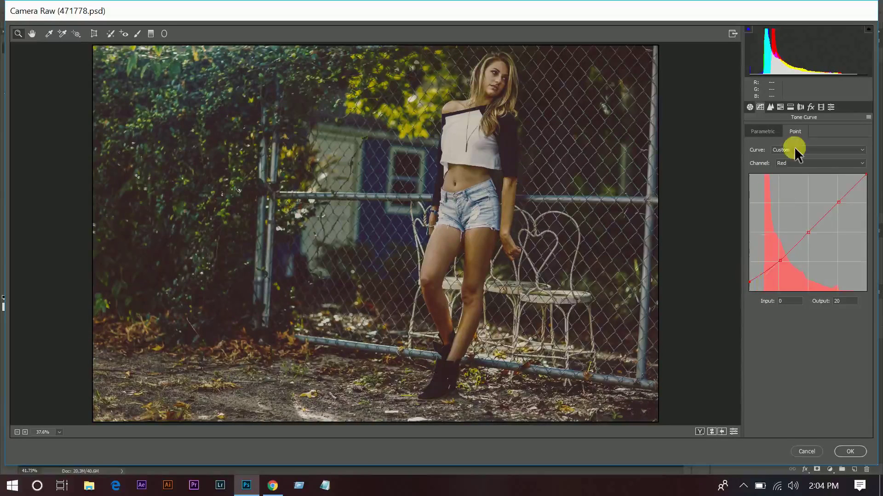
- Set Detail sharpening to Amount 36, Masking 100, Detail 41 and Radius 1.5
left_click(770, 107)
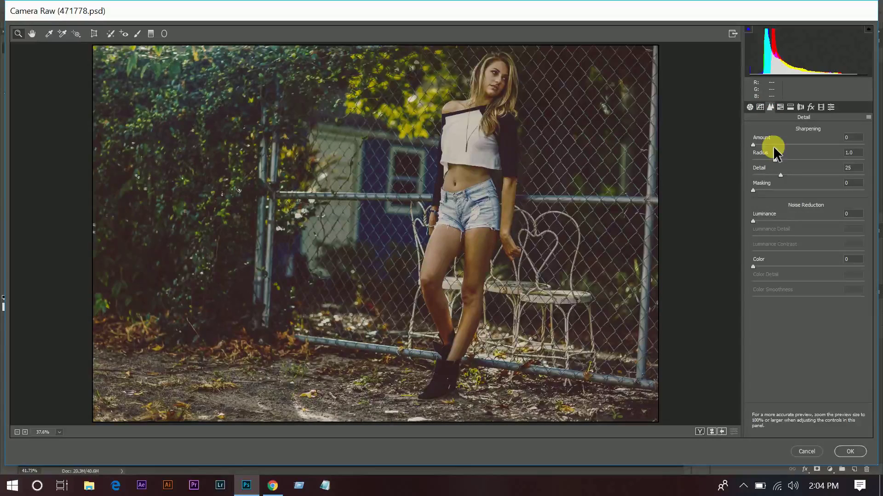
left_click_drag(772, 145, 778, 145)
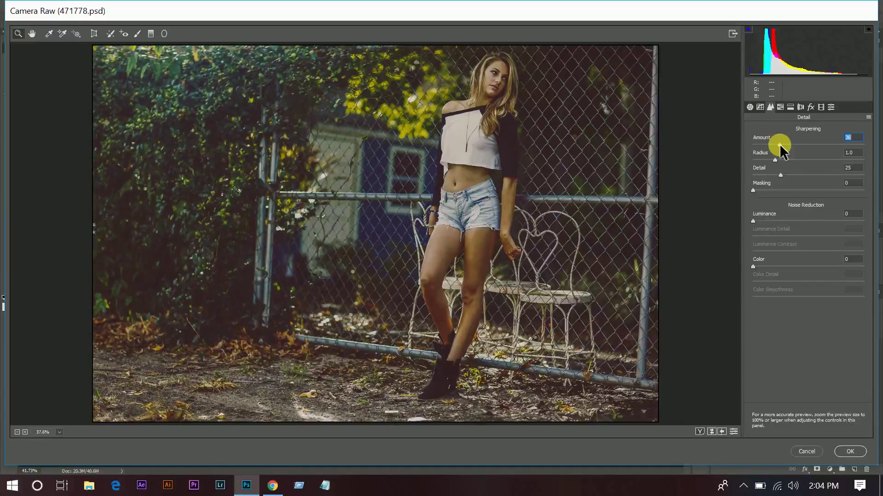
left_click(776, 190, "alt")
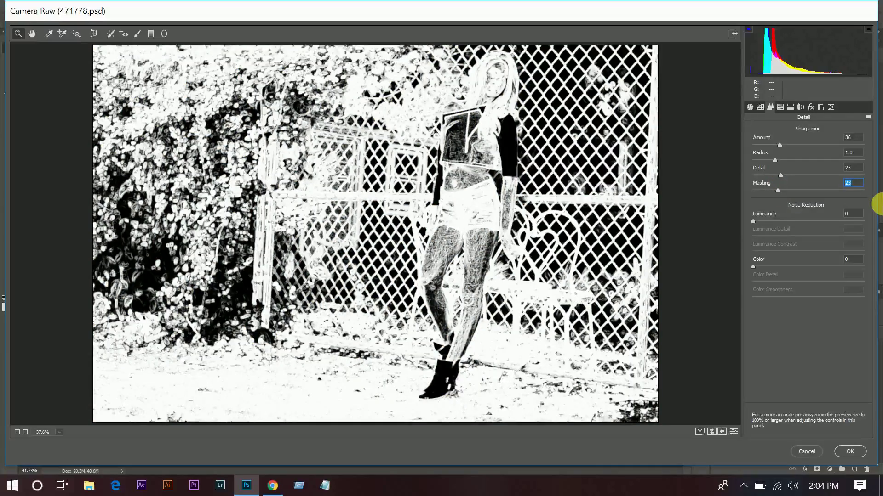
left_click_drag(776, 190, 863, 190)
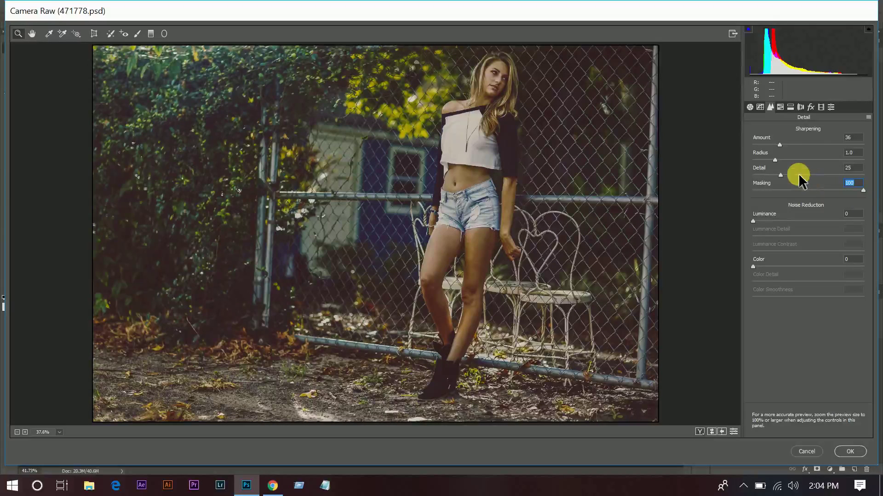
left_click(798, 174)
left_click(798, 160)
- In HSL Hue, shift Yellows to -18 and Blues to about -54
left_click(780, 108)
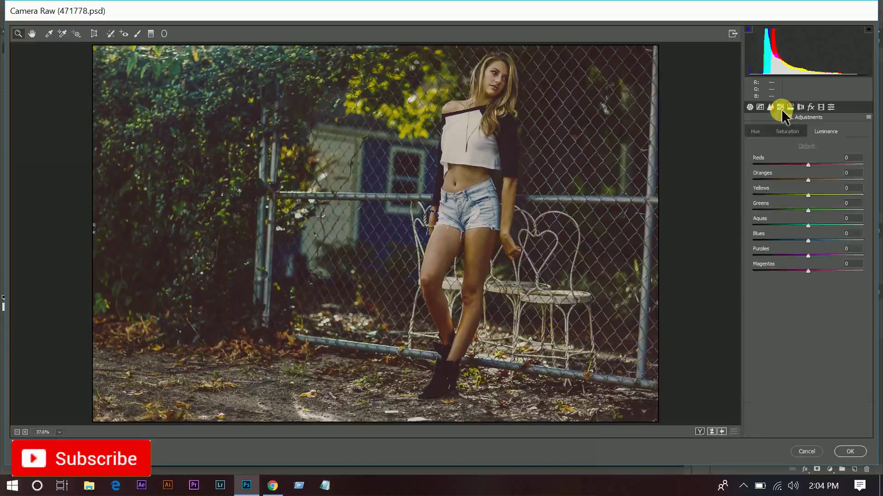
left_click(754, 128)
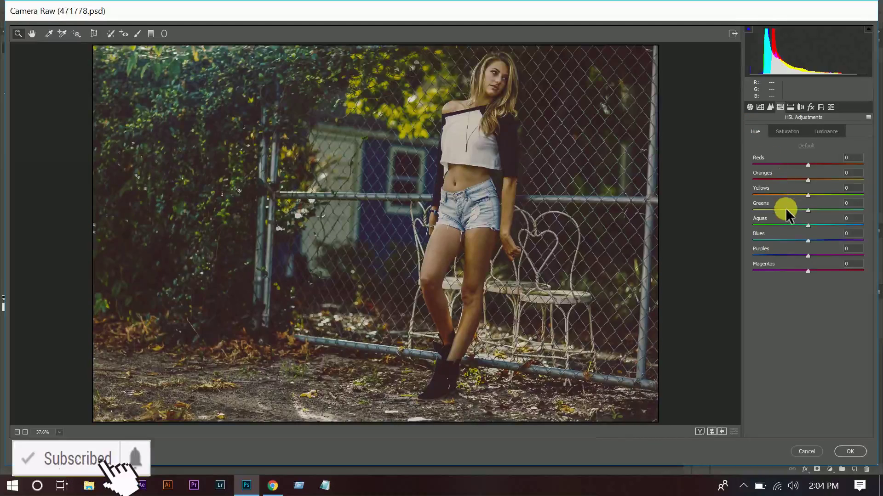
left_click(794, 195)
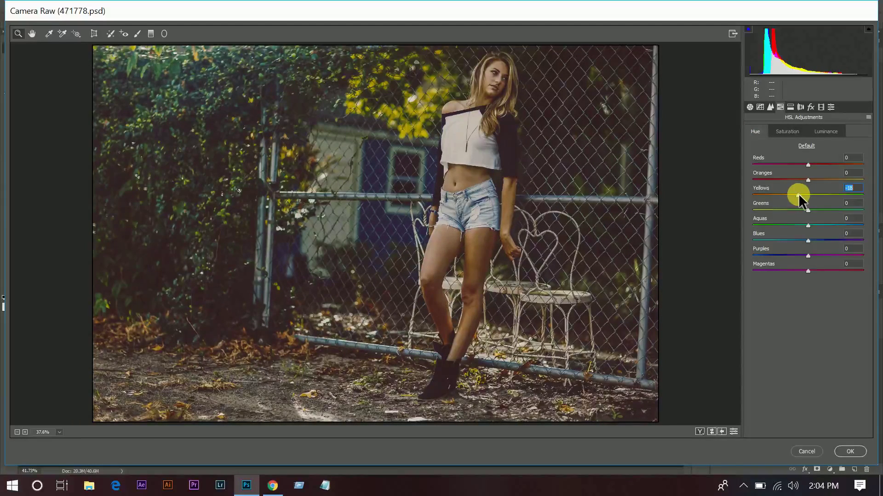
left_click(795, 244)
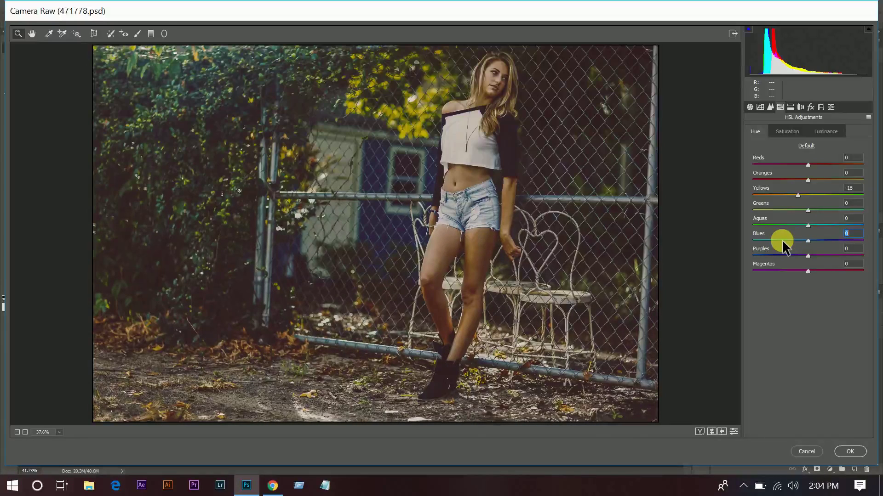
left_click(782, 241)
left_click_drag(782, 240, 745, 242)
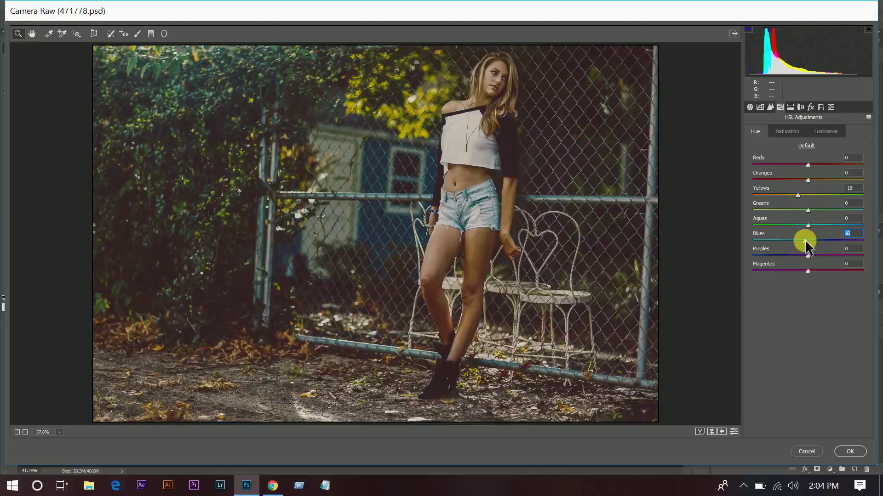
left_click(778, 239)
- Set HSL Saturation Reds -17, Oranges -11, Greens -10, Aquas +11, Blues -14
left_click(787, 132)
left_click(790, 165)
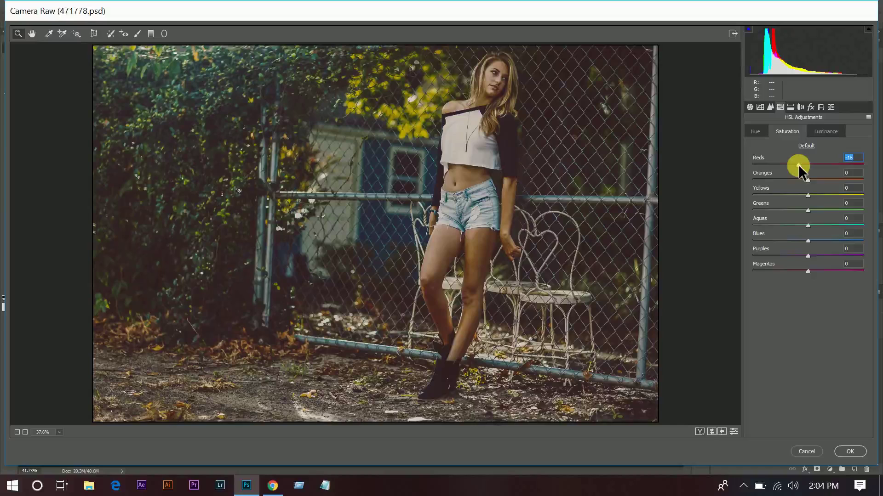
left_click_drag(798, 165, 803, 179)
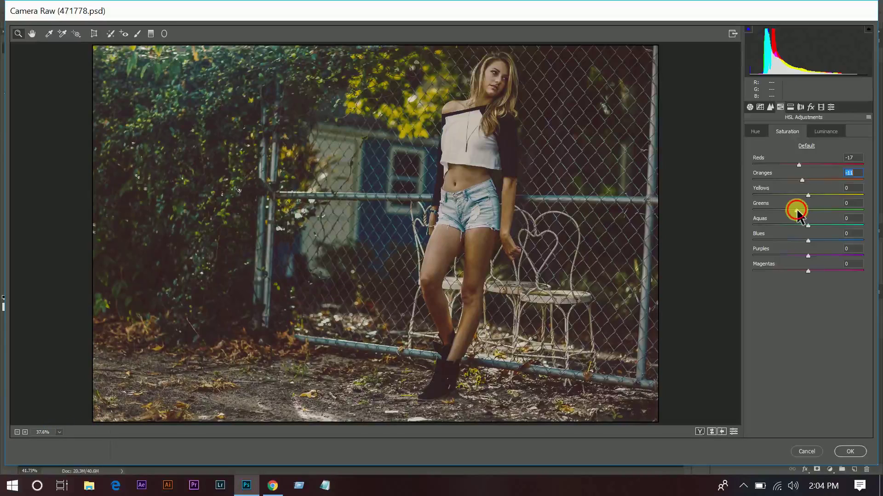
left_click_drag(801, 211, 796, 208)
mouse_move(800, 210)
left_mouse_down()
mouse_move(865, 211)
mouse_move(797, 211)
left_mouse_up()
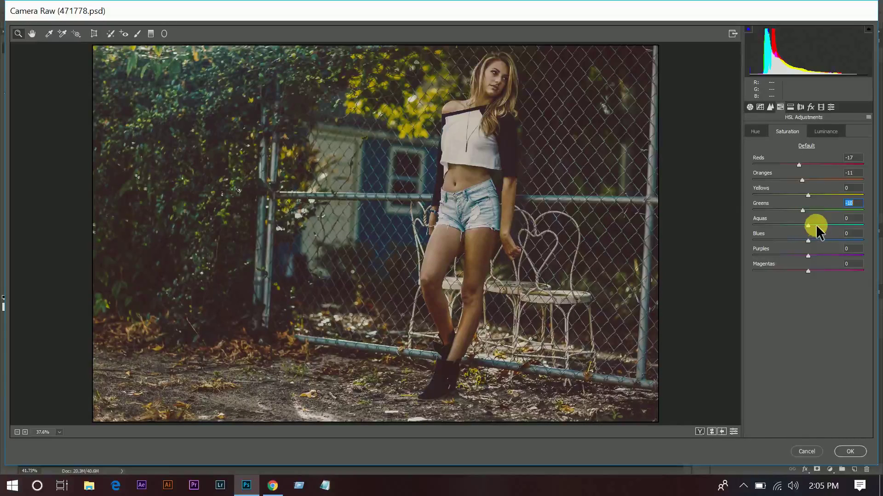
left_click_drag(816, 224, 813, 224)
left_click(810, 241)
left_click_drag(810, 241, 807, 239)
- Set HSL Luminance Reds +19, Oranges -9 and Yellows +17
left_click(825, 133)
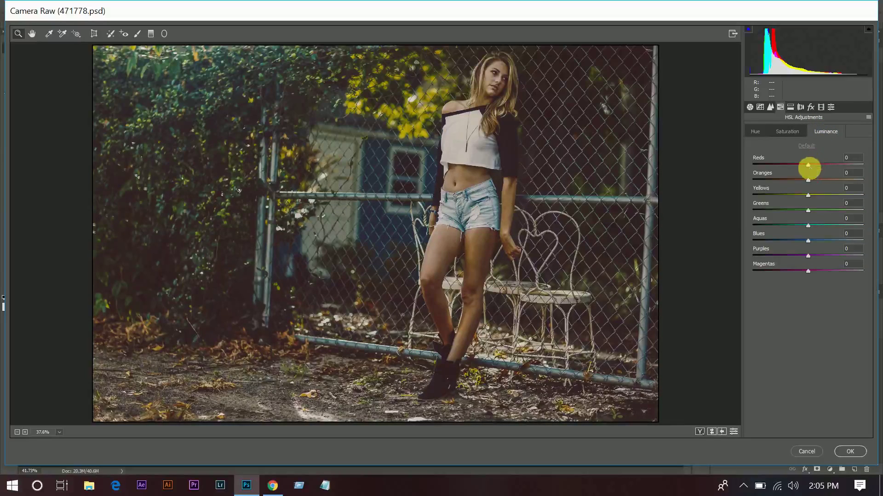
left_click_drag(808, 165, 818, 164)
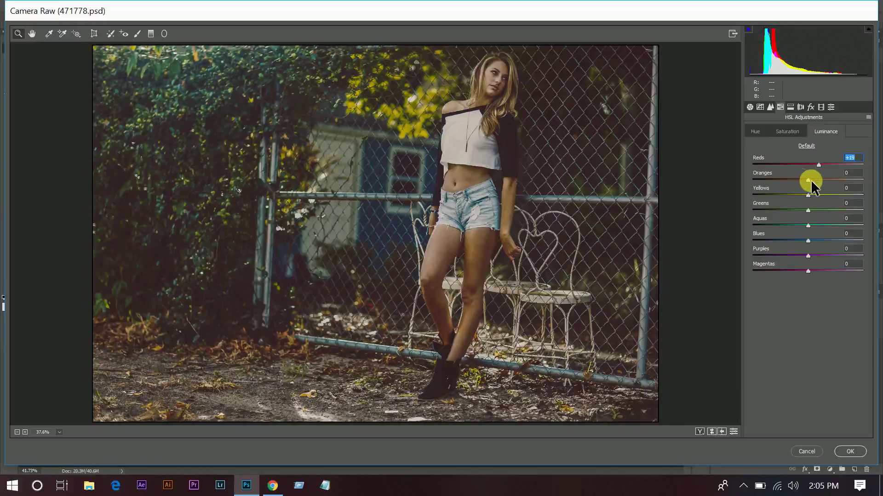
left_click(800, 178)
left_click_drag(801, 178, 803, 178)
left_click(824, 194)
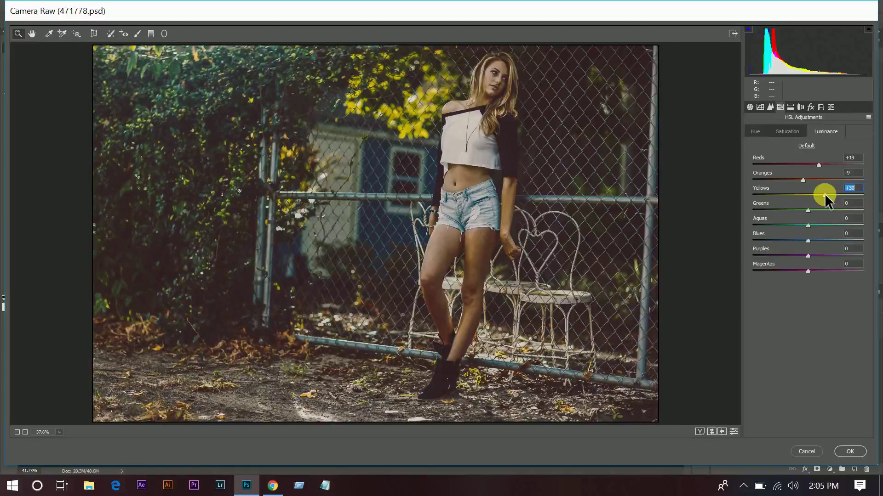
left_click_drag(818, 194, 817, 194)
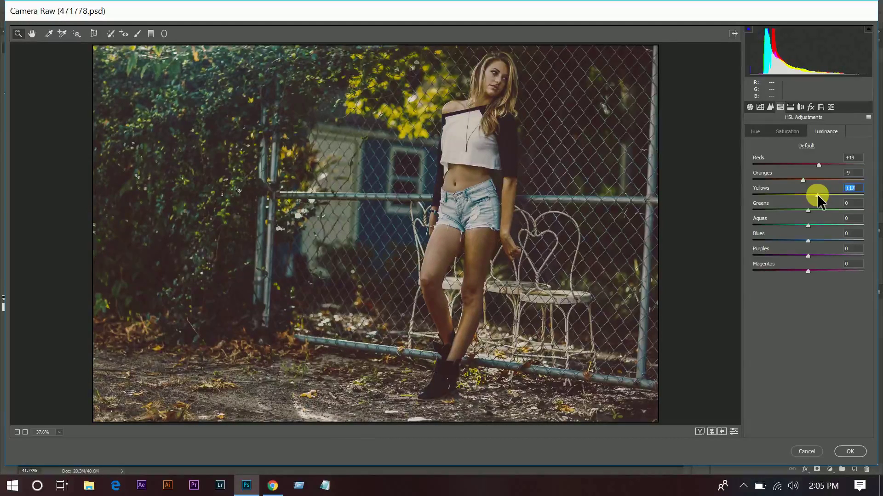
- Set Luminance Greens +17, Aquas -13 and Blues -19
left_click(818, 209)
mouse_move(800, 225)
left_mouse_down()
mouse_move(713, 227)
mouse_move(792, 229)
mouse_move(757, 227)
left_mouse_up()
left_click_drag(803, 243, 796, 240)
left_click_drag(796, 239, 796, 239)
- In Calibration, set Shadows Tint +3 and Red Primary Hue +14, Saturation +8
left_click(790, 106)
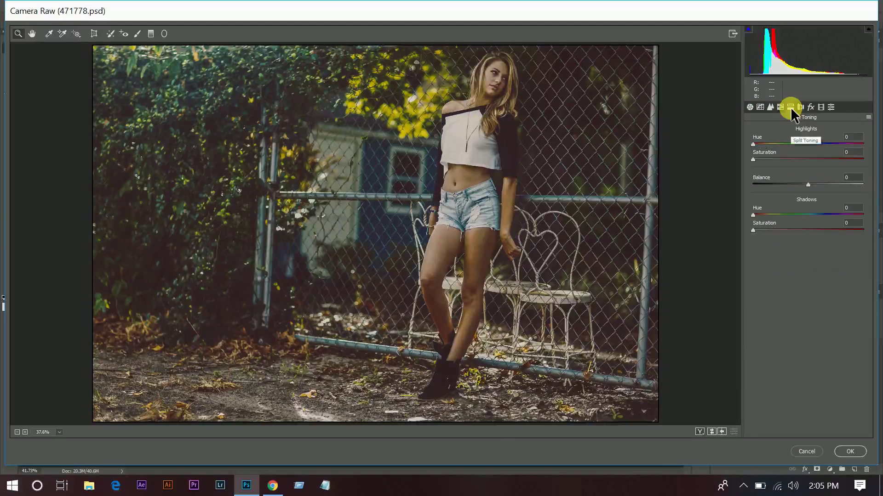
left_click(820, 107)
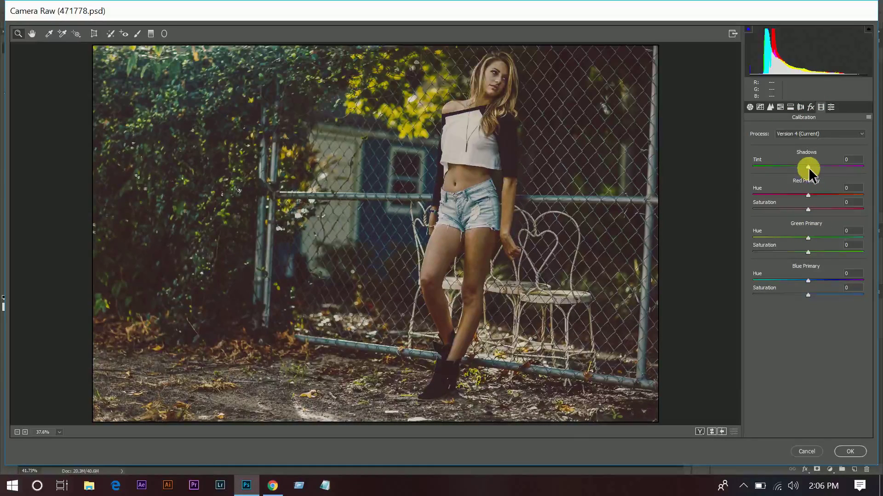
left_click_drag(809, 168, 810, 166)
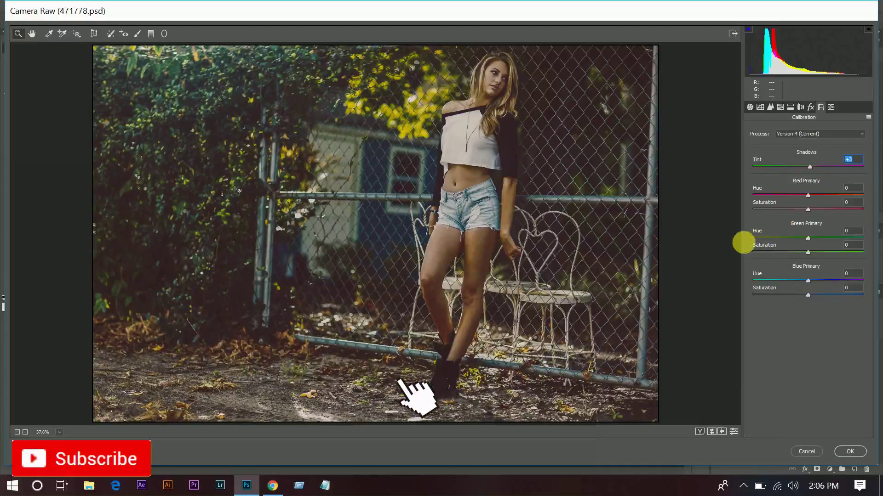
left_click_drag(810, 195, 816, 195)
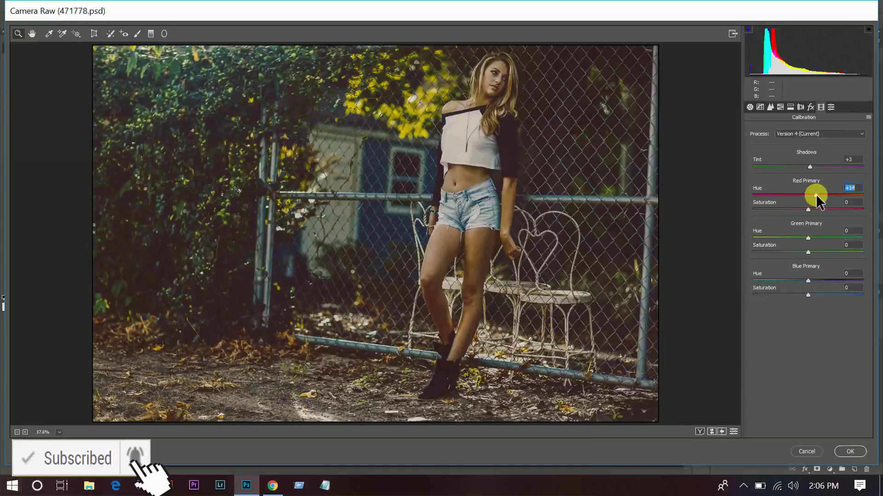
left_click_drag(807, 209, 812, 208)
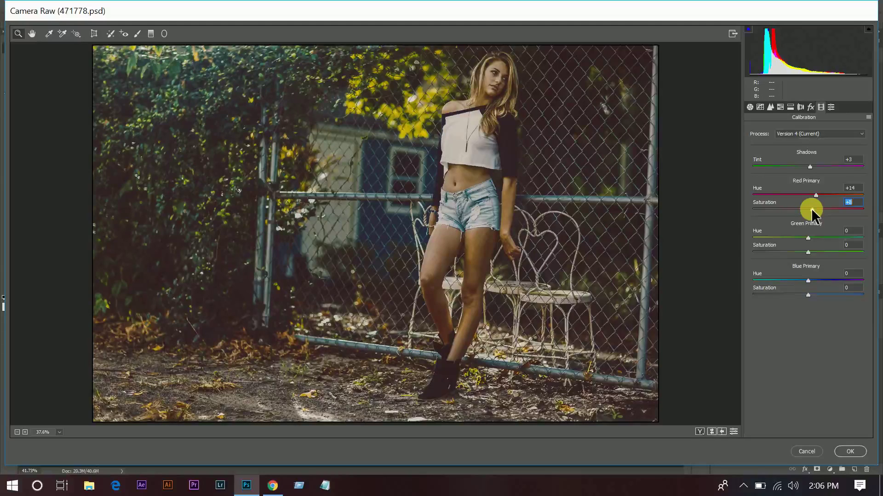
- Set Green Primary +15/+10 and Blue Primary Hue -34, Saturation +21
mouse_move(807, 237)
left_mouse_down()
mouse_move(841, 237)
mouse_move(817, 238)
left_mouse_up()
left_click_drag(808, 252, 815, 251)
key("Down")
left_click(796, 280)
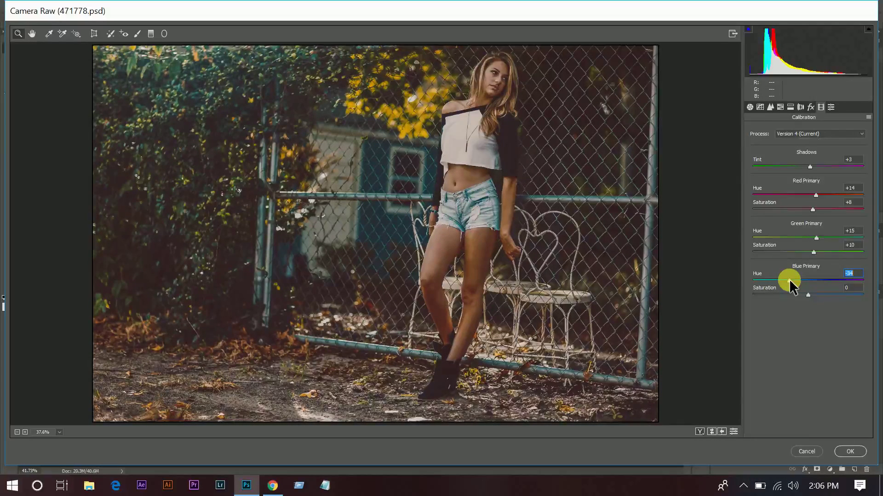
left_click(818, 296)
left_click_drag(820, 296, 820, 296)
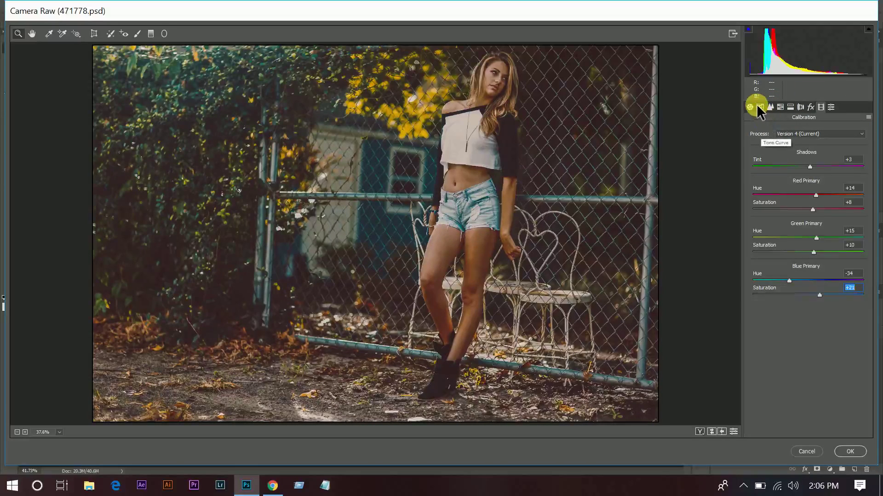
- Select the Adjustment Brush and set its Exposure to +0.25
left_click(759, 106)
left_click(750, 107)
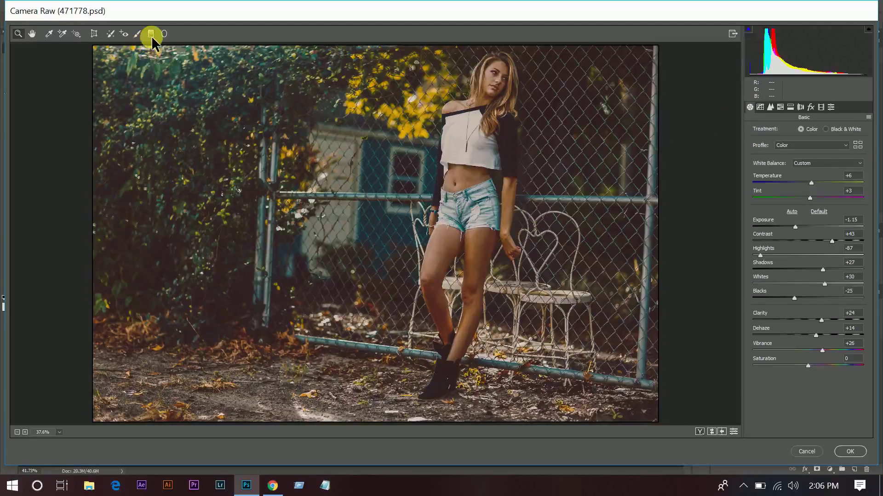
left_click(138, 34)
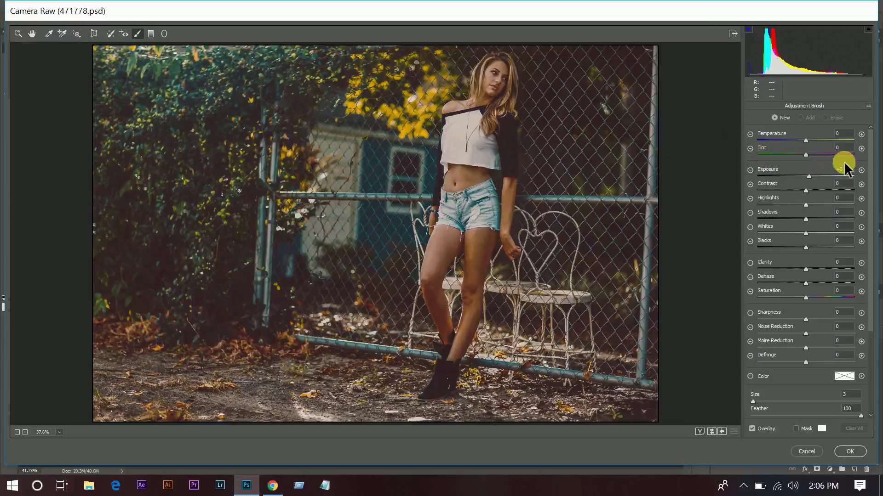
left_click(855, 171)
scroll(804, 357, "down", 2)
scroll(804, 354, "down", 2)
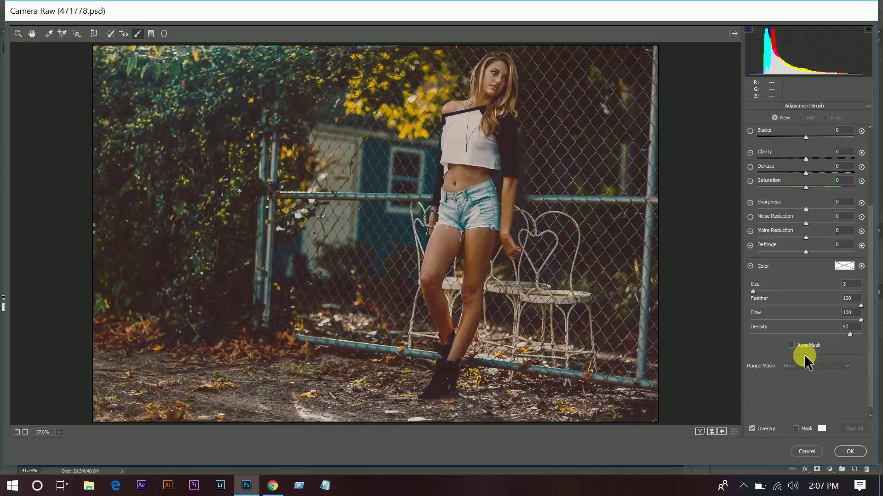
scroll(804, 355, "up", 3)
scroll(804, 354, "up", 1)
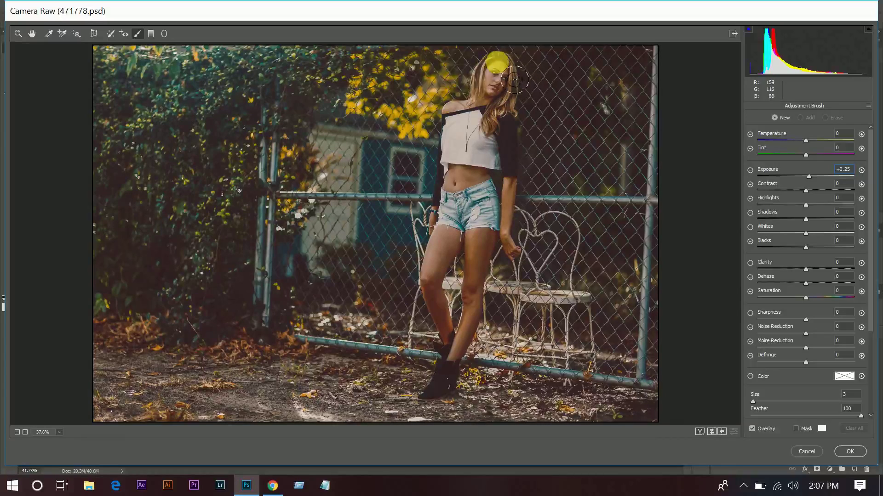
- Paint the brightening brush over her hair, shoulder and arm
left_click_drag(523, 87, 521, 97)
left_click_drag(509, 59, 510, 75)
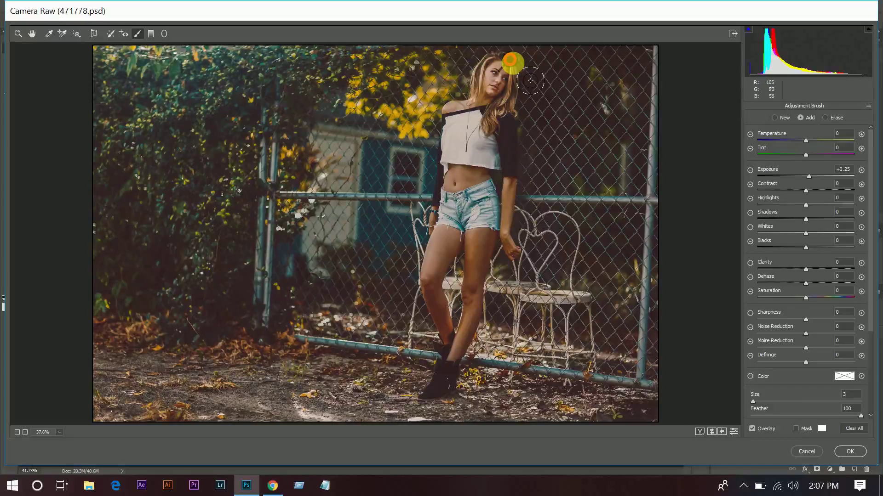
left_click_drag(530, 81, 518, 73)
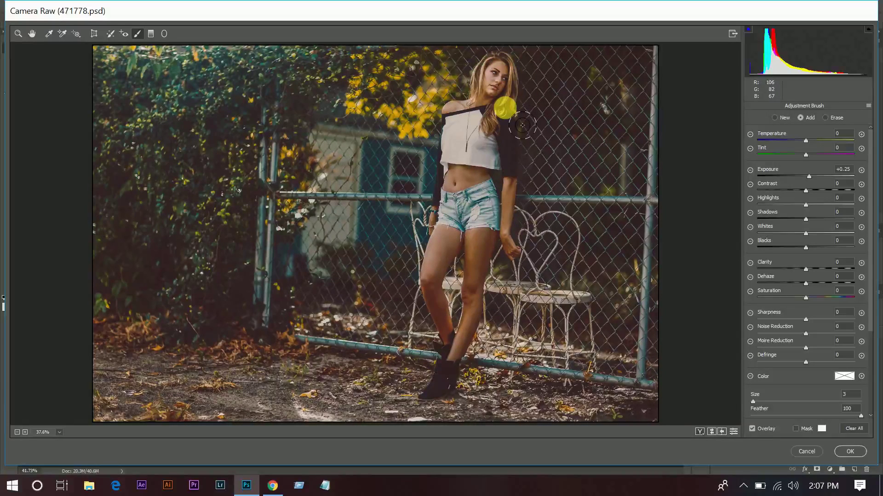
left_click(508, 140)
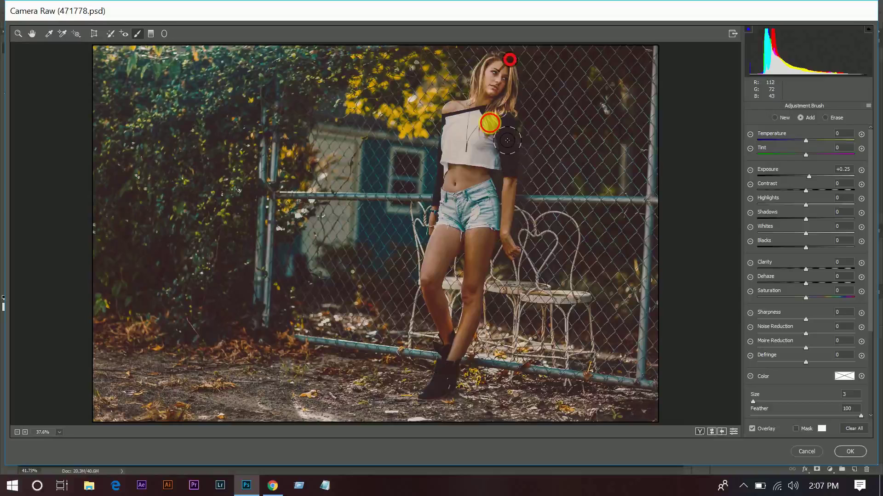
left_click_drag(508, 140, 522, 122)
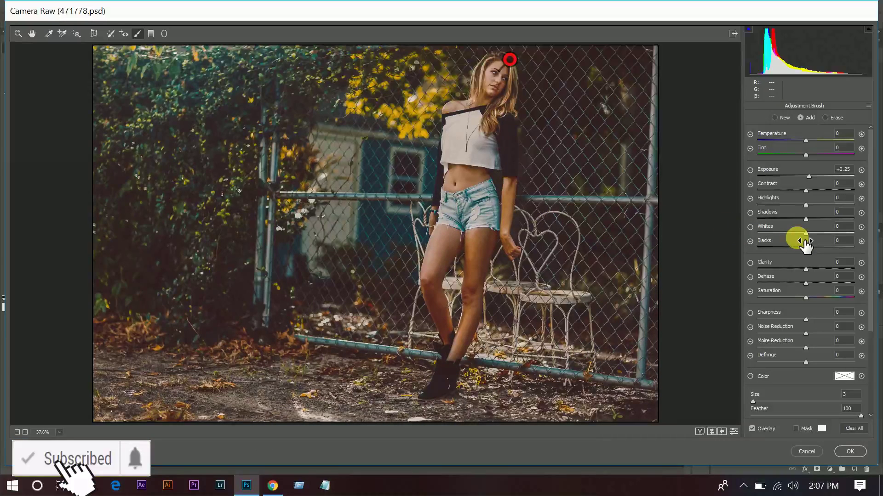
- Set brush Saturation to -4, paint near her head, and toggle Before/After with Q
left_click(798, 296)
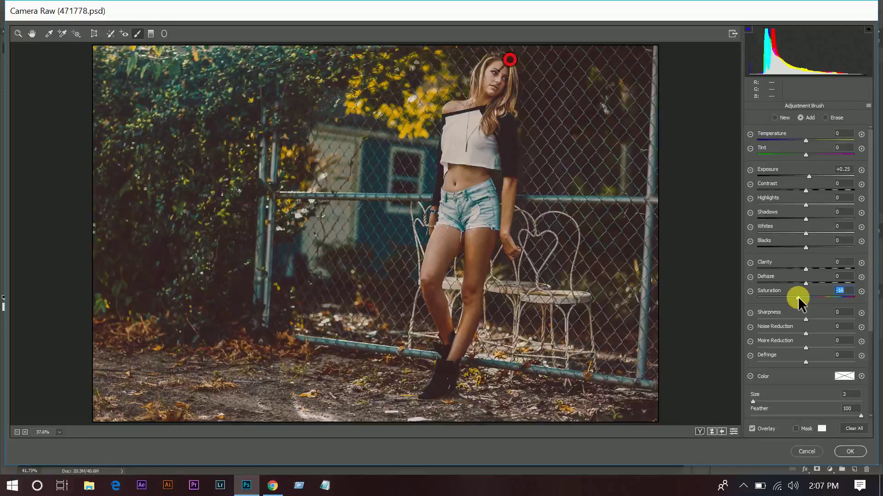
double_click(798, 297)
left_click_drag(806, 299, 804, 299)
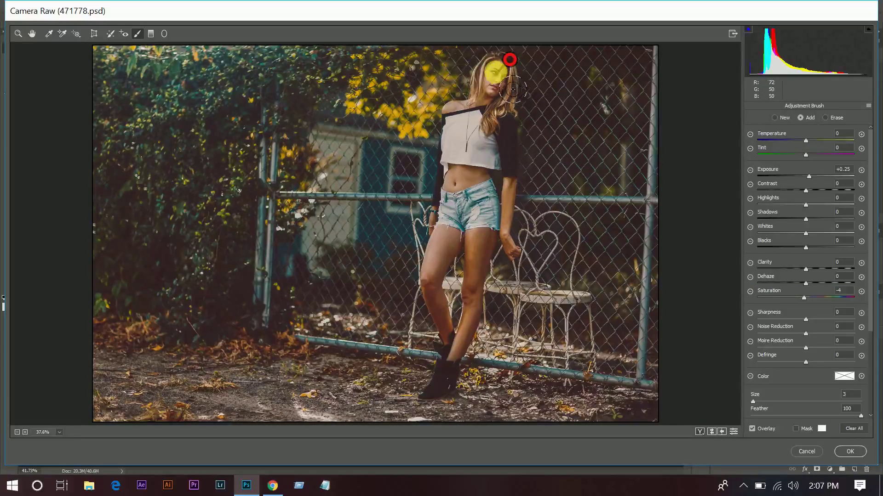
mouse_move(501, 92)
left_mouse_down()
mouse_move(496, 110)
mouse_move(515, 76)
left_mouse_up()
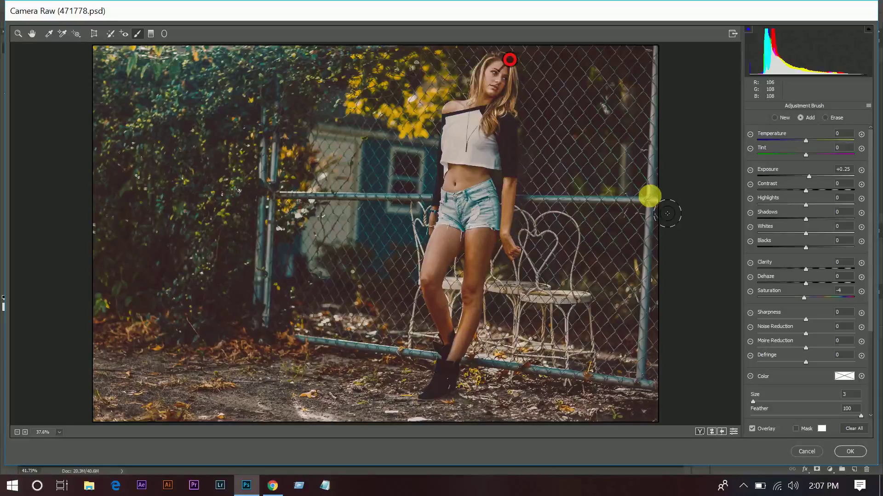
key("q")
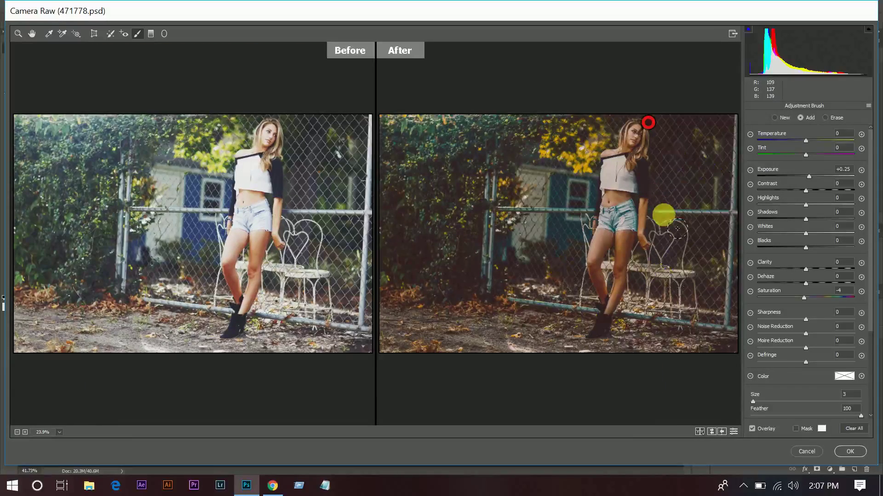
key("q")
key("q")
key("q")
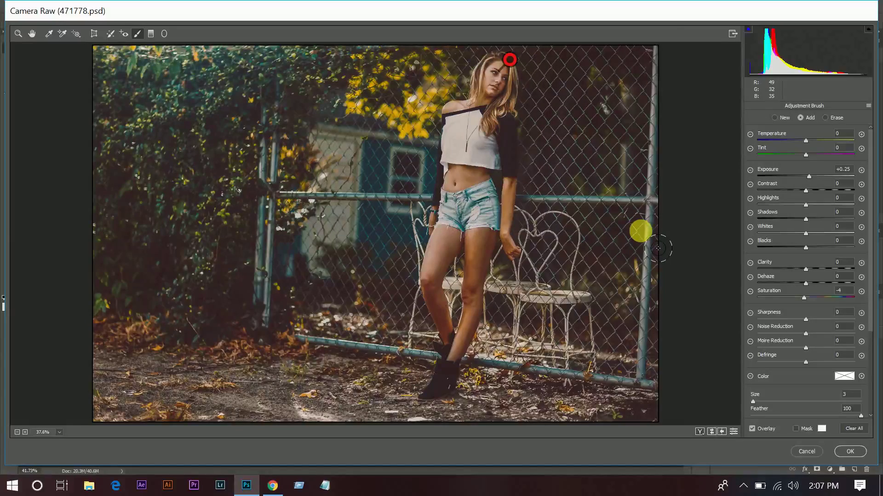
- Draw a radial filter around the woman with its exposure lowered below zero
left_click(164, 34)
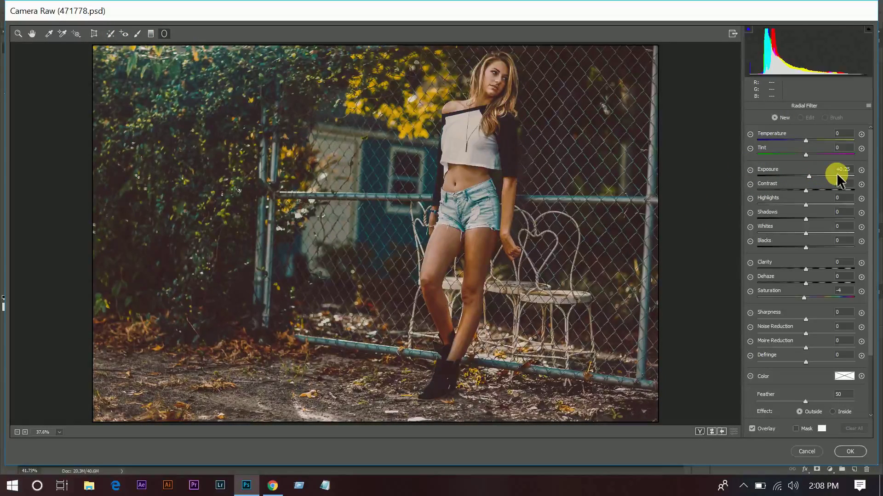
double_click(809, 176)
left_click_drag(804, 176, 799, 178)
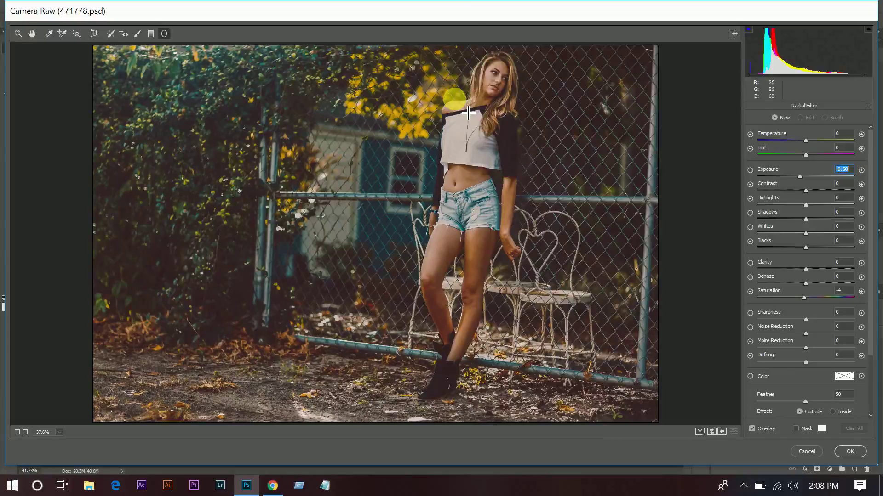
left_click_drag(457, 102, 533, 216)
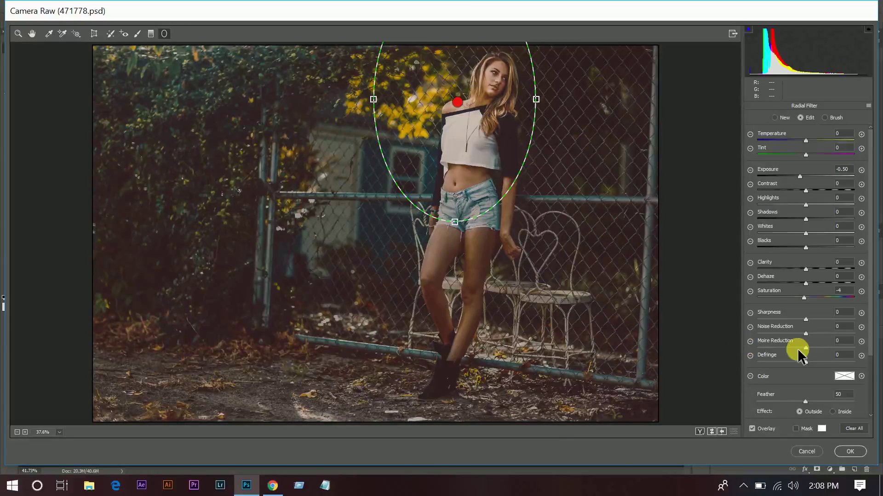
- Move and stretch the ellipse to cover the woman from head to feet
scroll(818, 354, "down", 2)
scroll(834, 360, "down", 2)
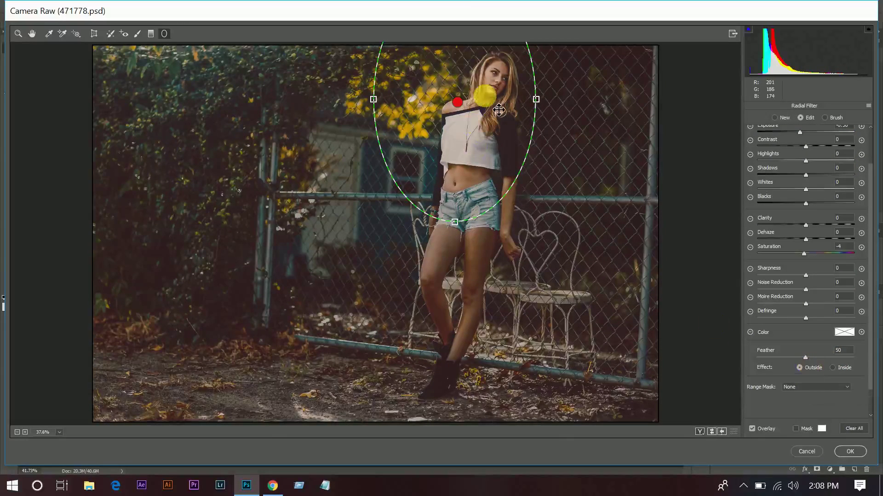
left_click_drag(499, 110, 511, 253)
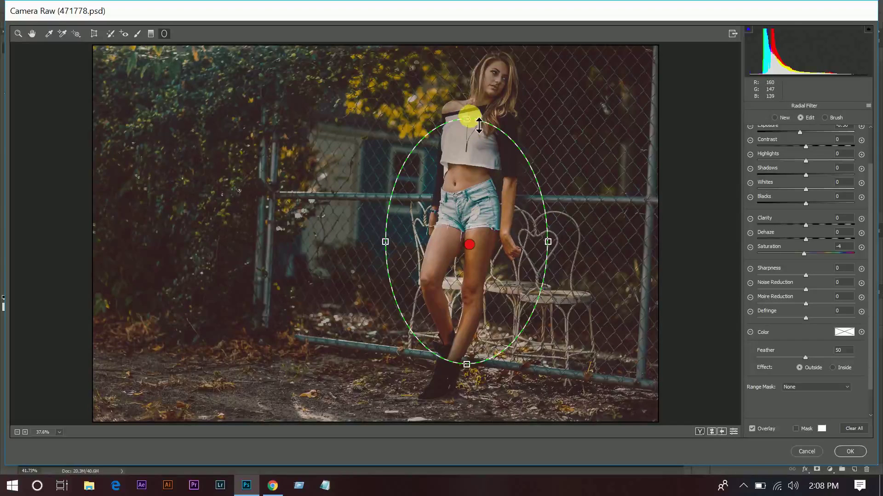
mouse_move(479, 124)
left_mouse_down()
mouse_move(483, 79)
mouse_move(511, 74)
mouse_move(510, 48)
left_mouse_up()
mouse_move(499, 150)
left_mouse_down()
mouse_move(507, 153)
mouse_move(495, 142)
left_mouse_up()
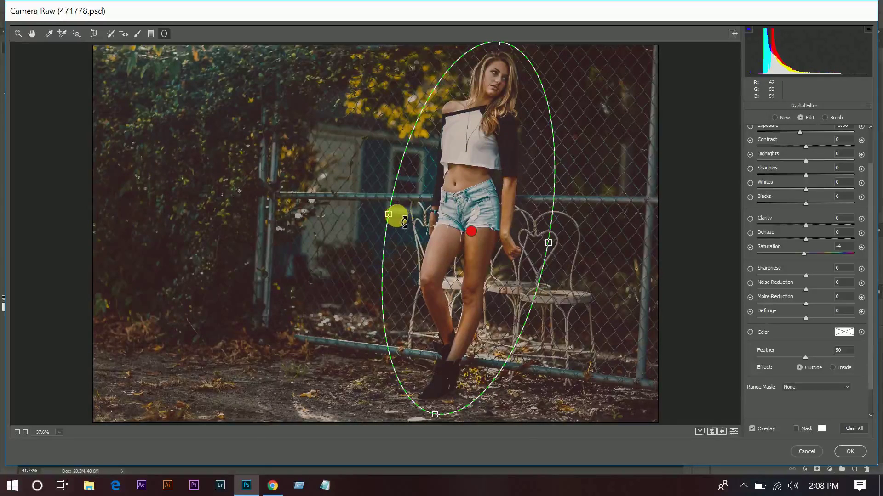
left_click_drag(392, 212, 394, 215)
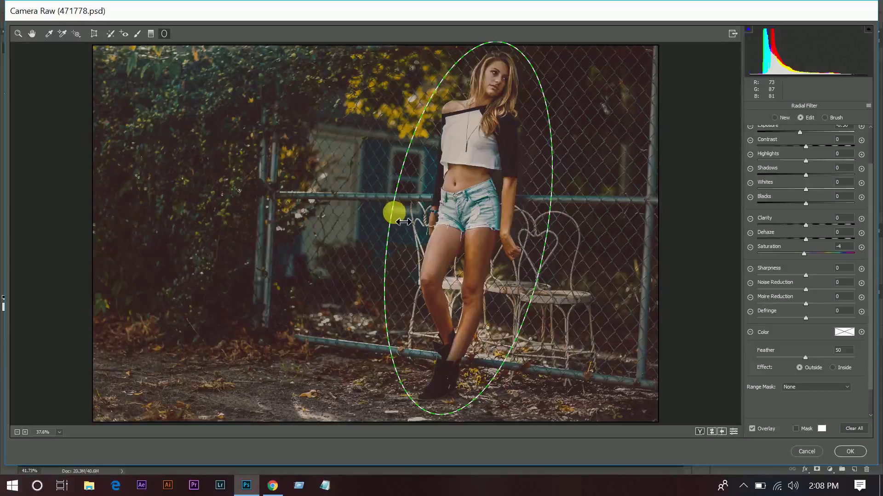
left_click_drag(545, 243, 553, 248)
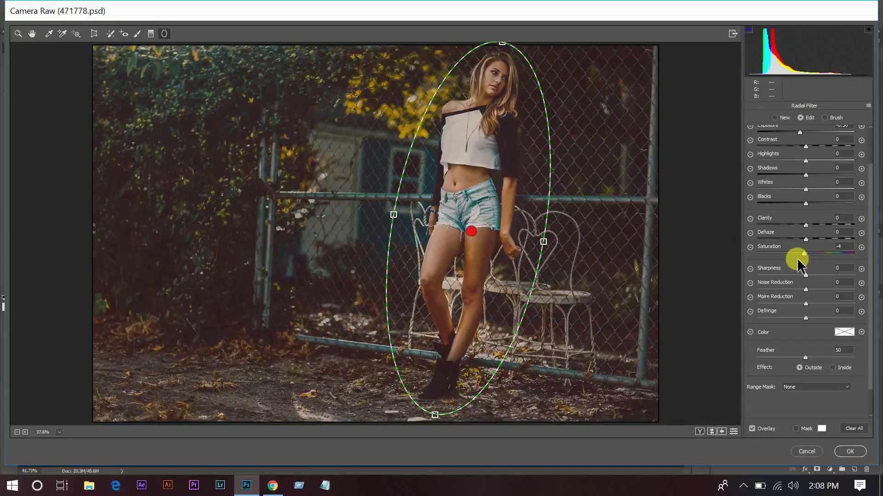
- Set the radial filter exposure to -0.50 and narrow the ellipse closer around the woman
scroll(807, 260, "up", 2)
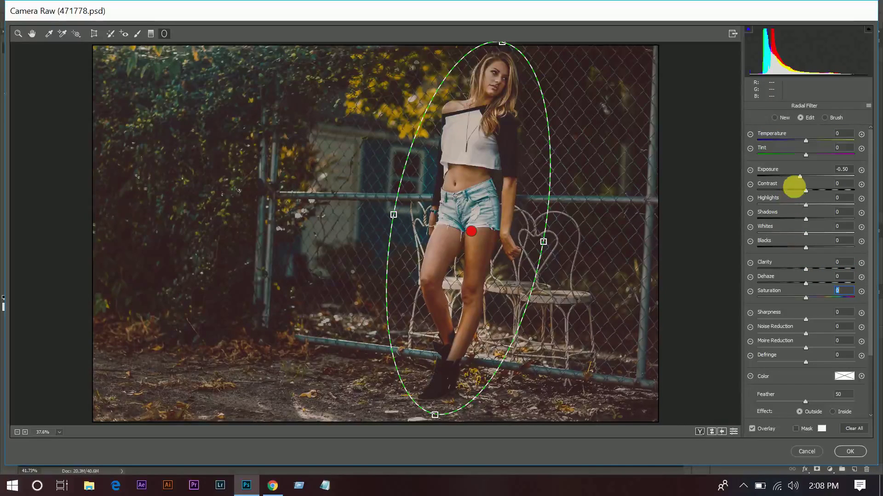
double_click(799, 176)
left_click(799, 176)
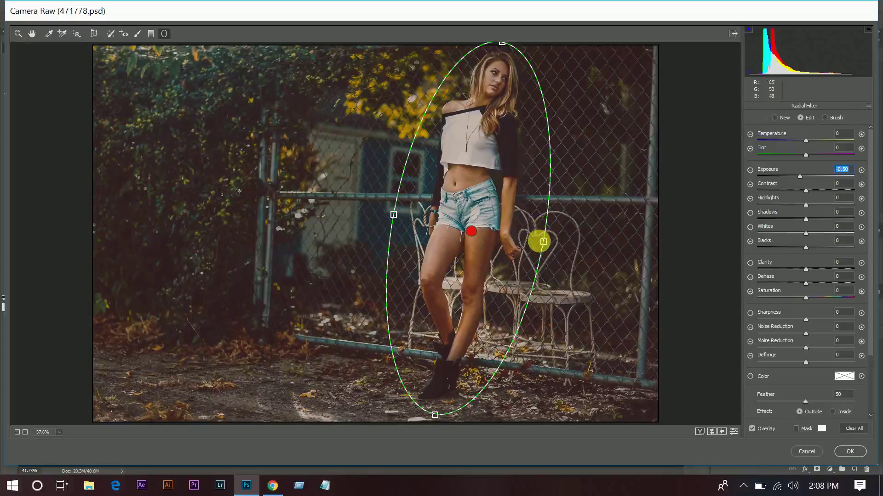
left_click_drag(481, 197, 491, 193)
mouse_move(489, 45)
left_mouse_down()
mouse_move(512, 39)
mouse_move(509, 26)
left_mouse_up()
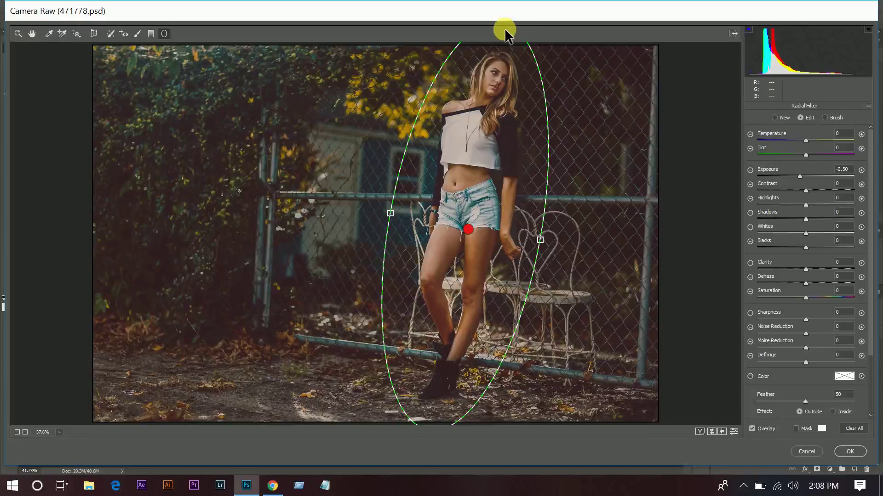
left_click_drag(503, 147, 505, 145)
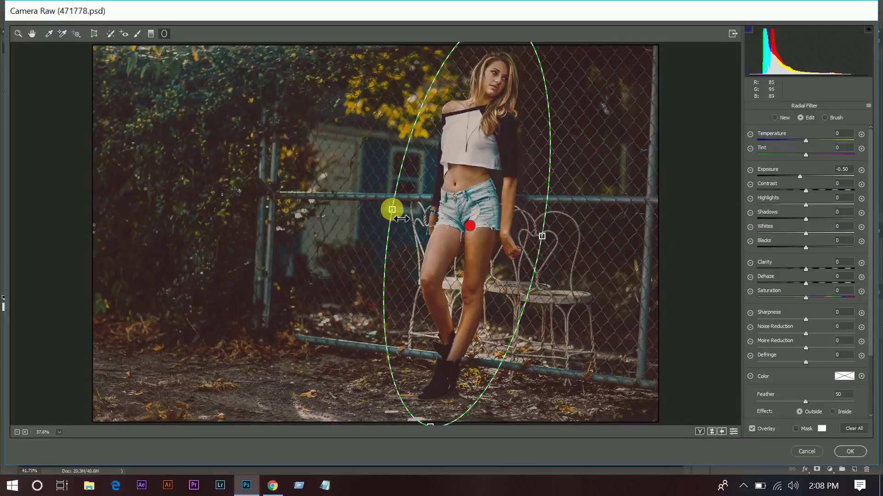
left_click_drag(392, 209, 398, 211)
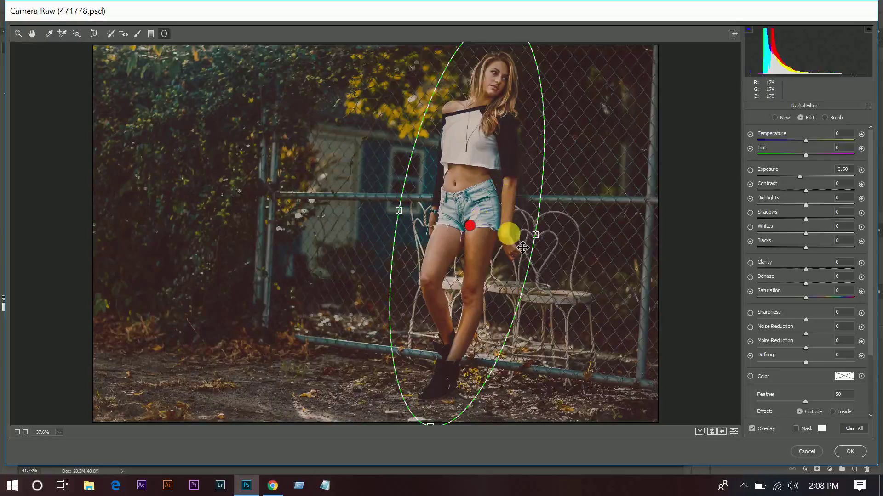
- Show Before and After previews side by side and zoom in on them
left_click(32, 34)
key("q")
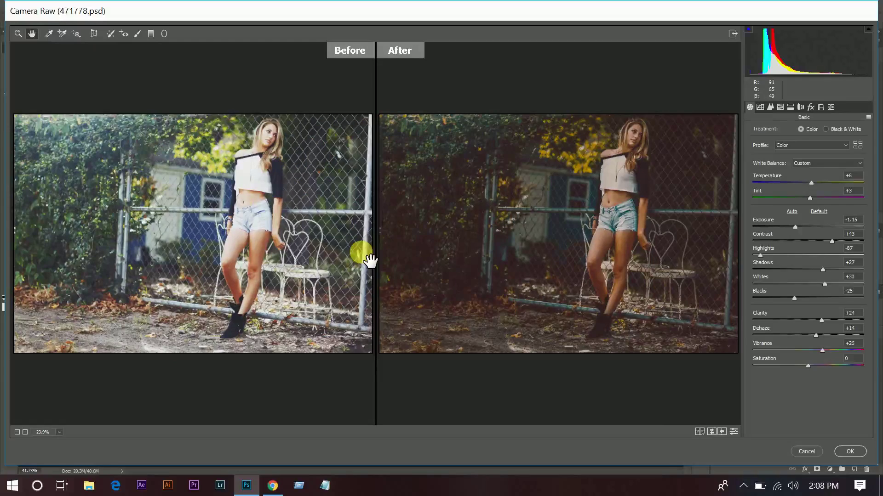
left_click(218, 166, "ctrl")
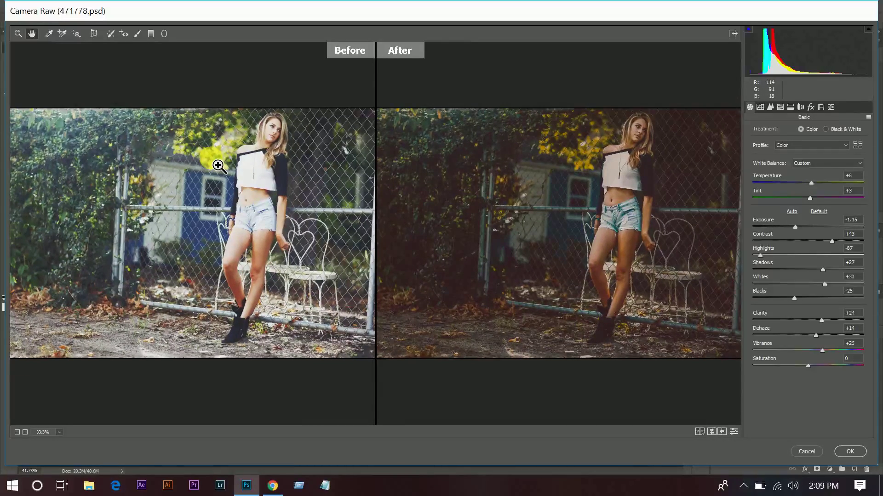
- Inspect both previews at 50% on the woman's upper body, then apply the Camera Raw filter
left_click(219, 165, "ctrl")
left_click(218, 166, "ctrl")
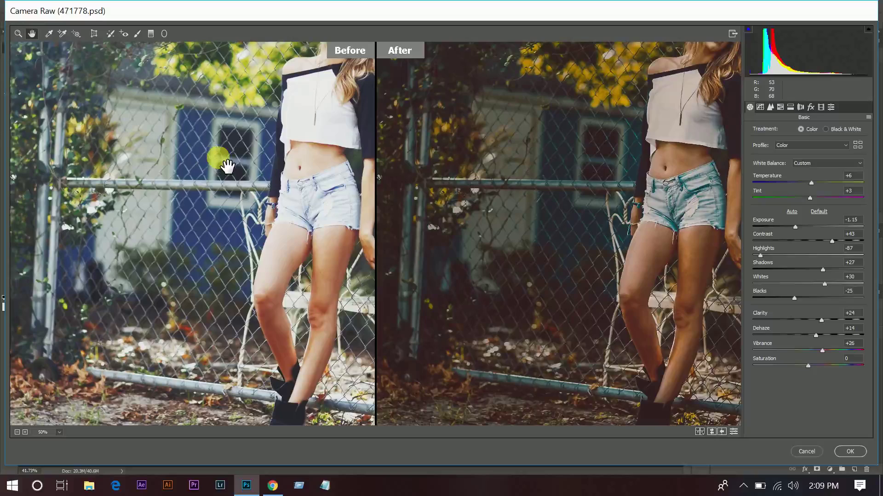
left_click_drag(211, 206, 175, 224)
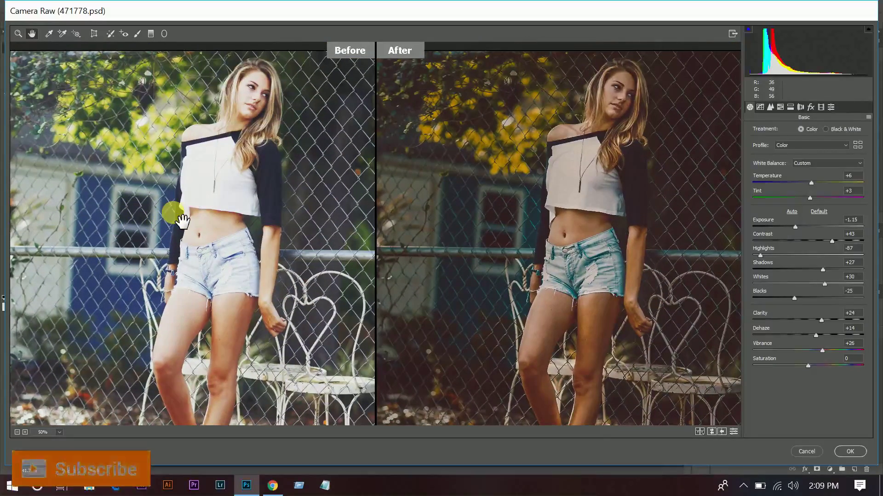
left_click_drag(299, 308, 299, 297)
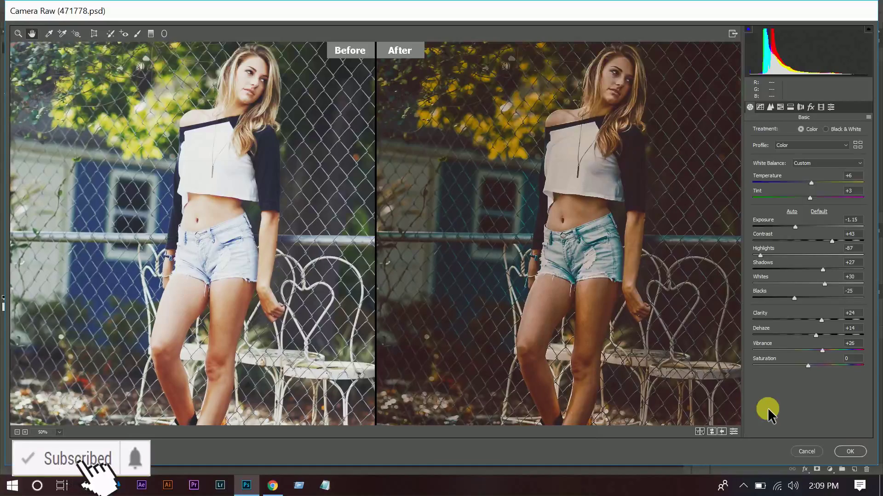
left_click(860, 451)
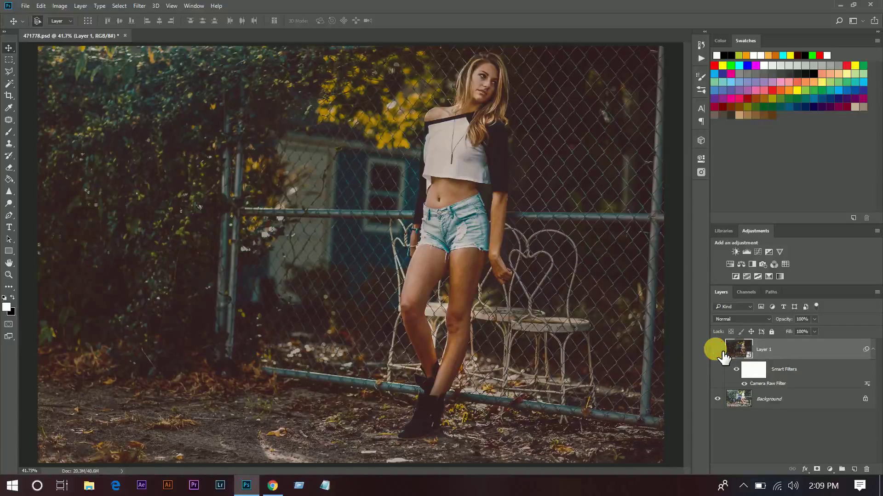
- Compare Layer 1 on and off, collapse its smart filters, and bring up the fill/adjustment layer list
left_click(718, 350)
left_click(718, 350)
left_click(872, 350)
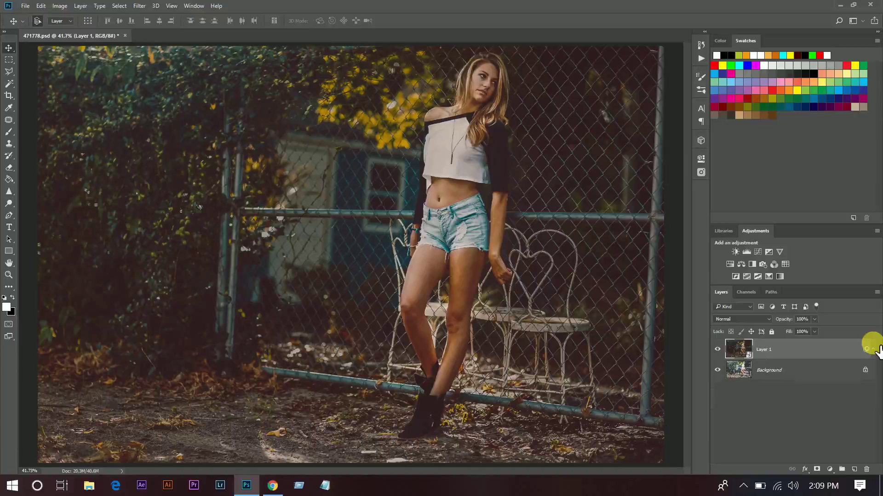
left_click(829, 469)
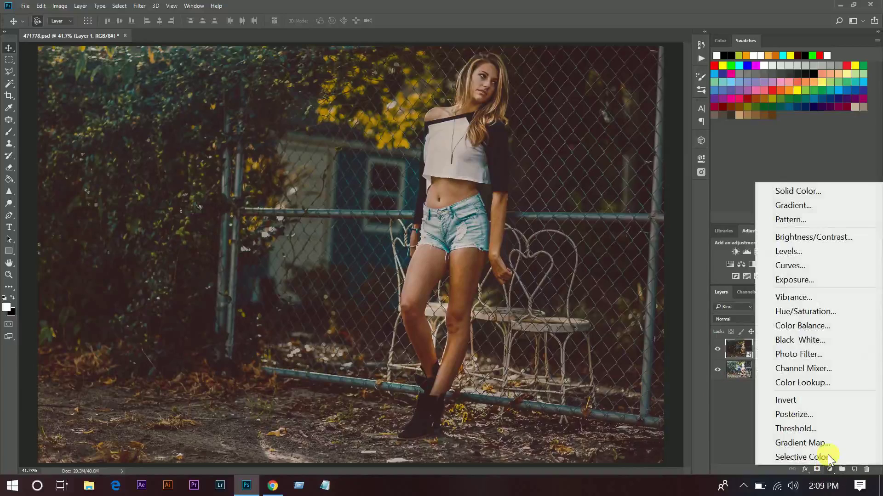
- Add a gradient fill layer and set the gradient's left colour stop to black
left_click(812, 205)
left_click(596, 162)
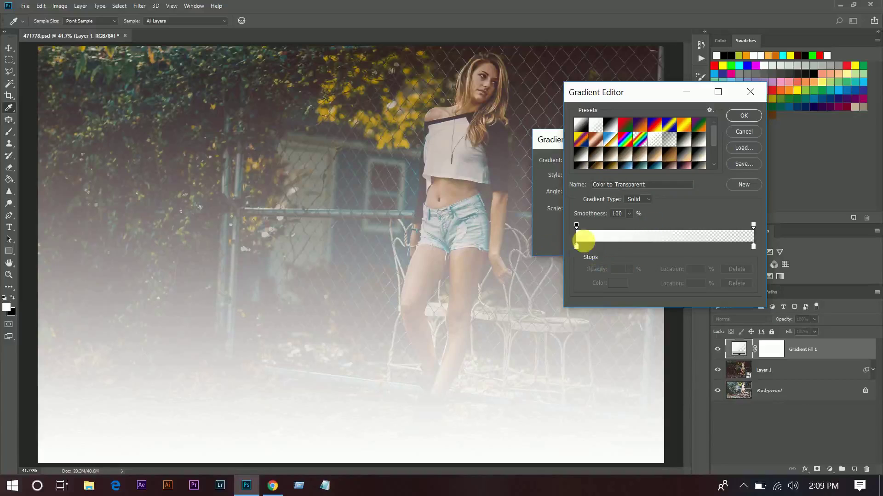
left_click(576, 248)
left_click(619, 283)
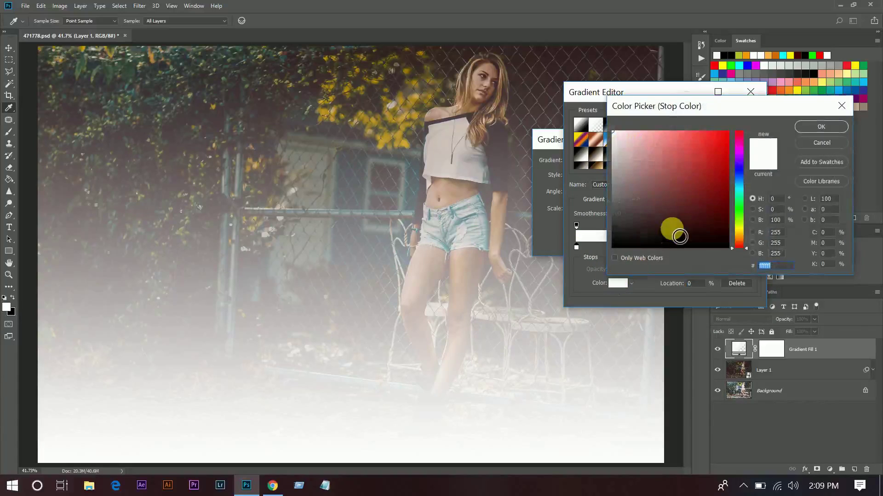
left_click_drag(675, 230, 742, 271)
left_click(820, 127)
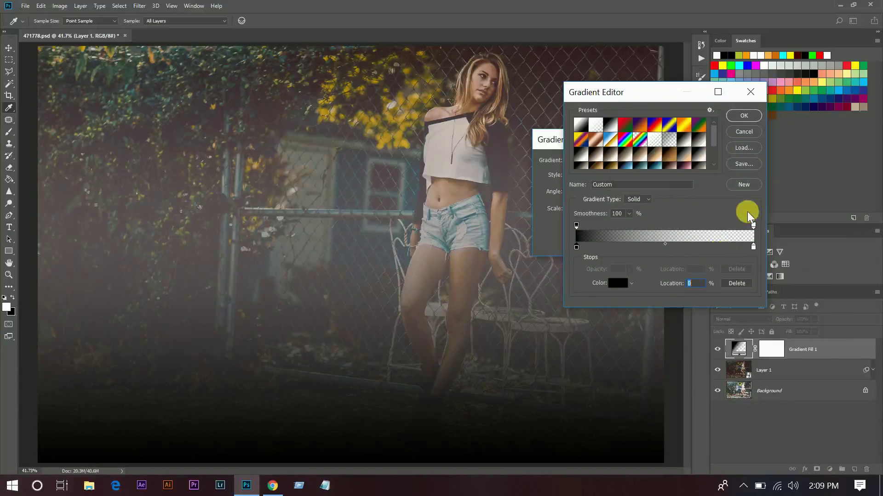
- Make the right stop black, then drag the black-to-transparent gradient lower and confirm
left_click(753, 248)
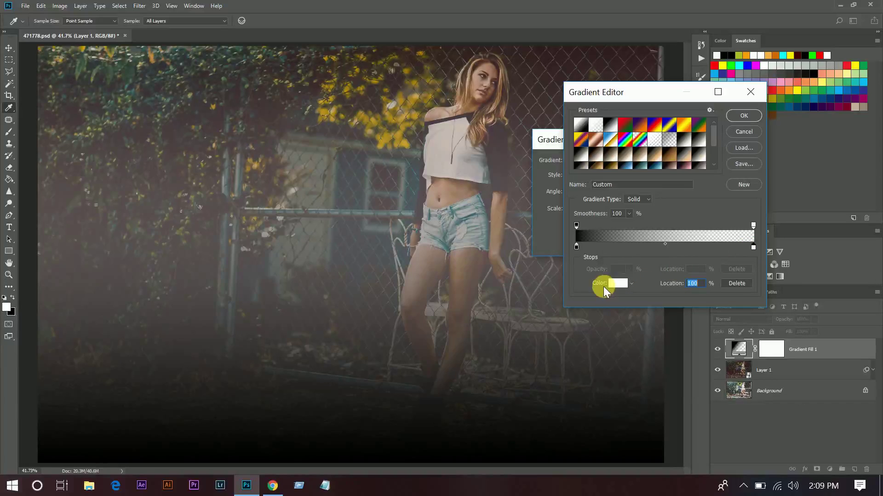
left_click(619, 283)
left_click_drag(656, 218, 730, 250)
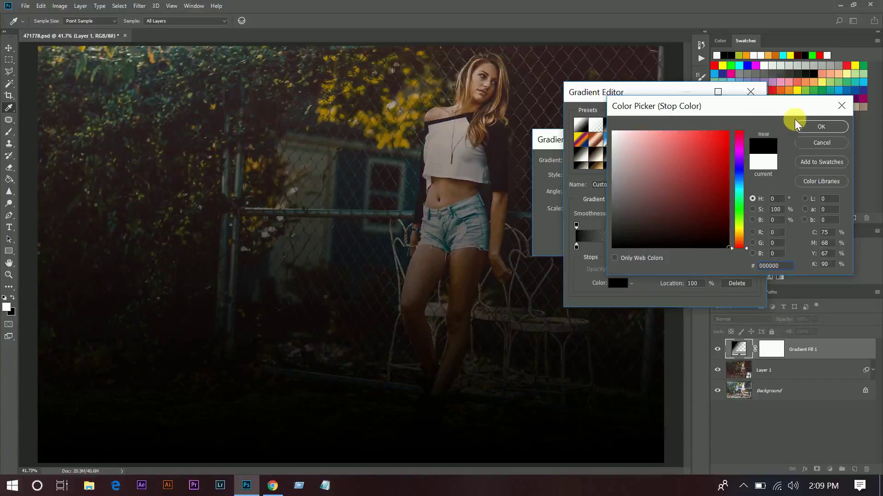
left_click(798, 126)
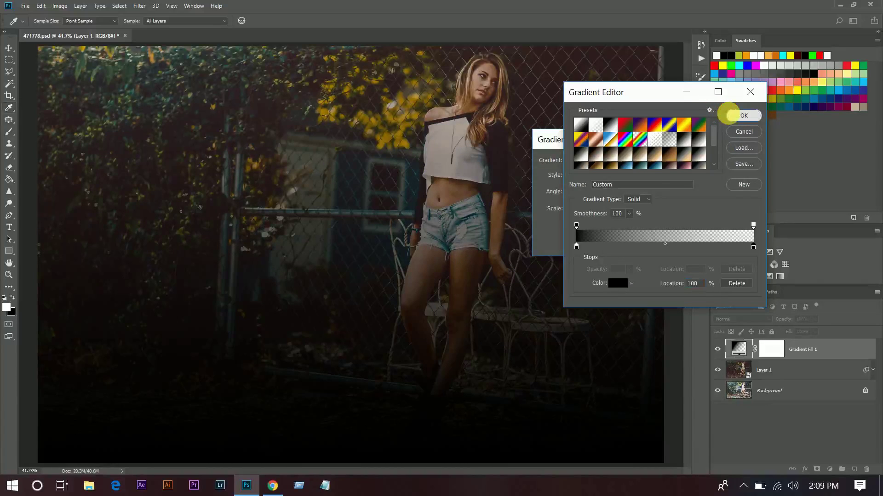
left_click(730, 115)
mouse_move(424, 178)
left_mouse_down()
mouse_move(396, 330)
mouse_move(394, 267)
mouse_move(385, 330)
left_mouse_up()
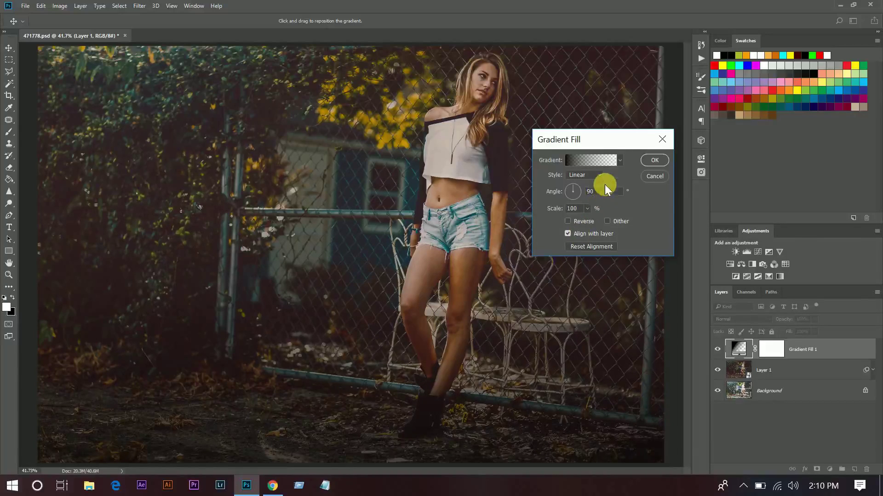
left_click(654, 160)
- Set Gradient Fill 1 to Soft Light blend mode, comparing its effect on and off
left_click(717, 350)
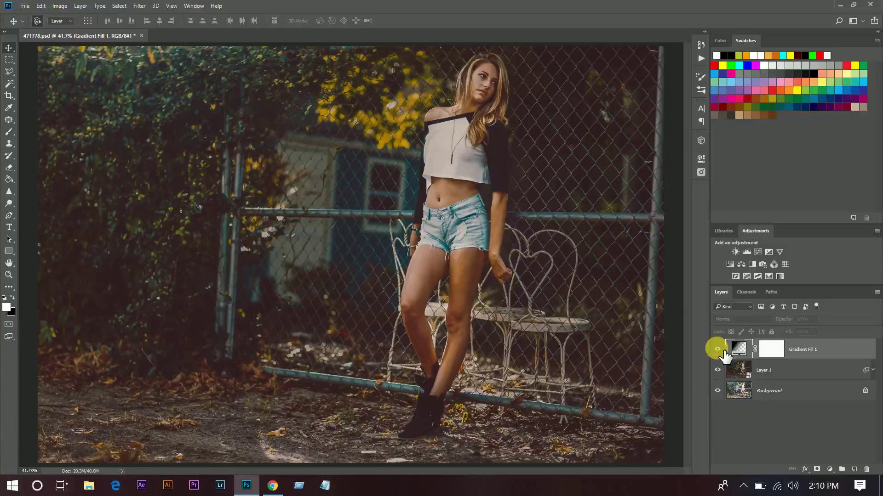
left_click(717, 349)
left_click(741, 319)
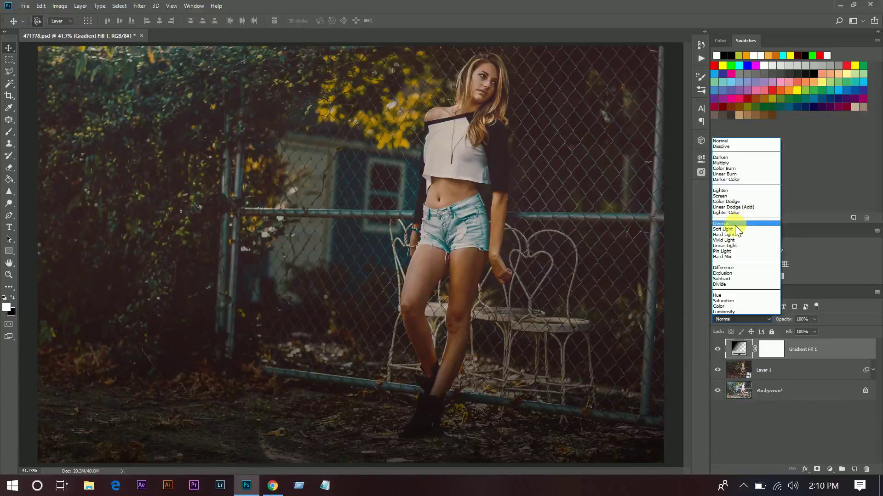
left_click(731, 229)
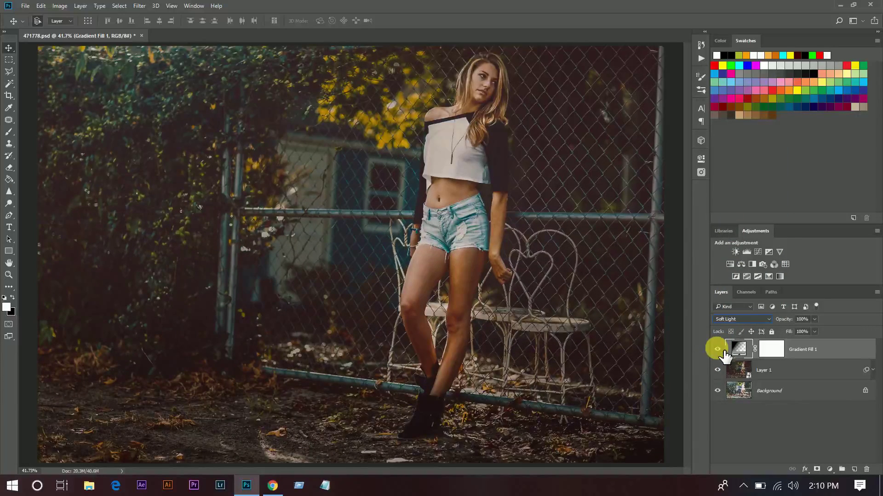
left_click(717, 350)
left_click(717, 350)
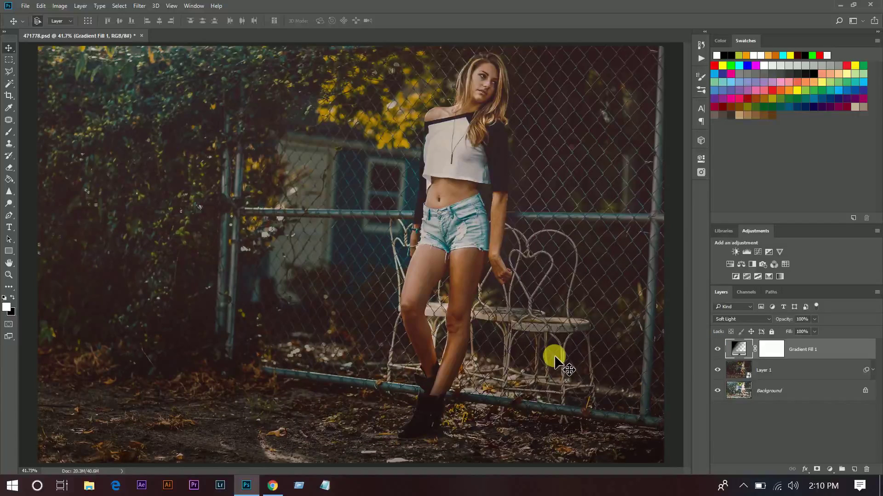
double_click(739, 349)
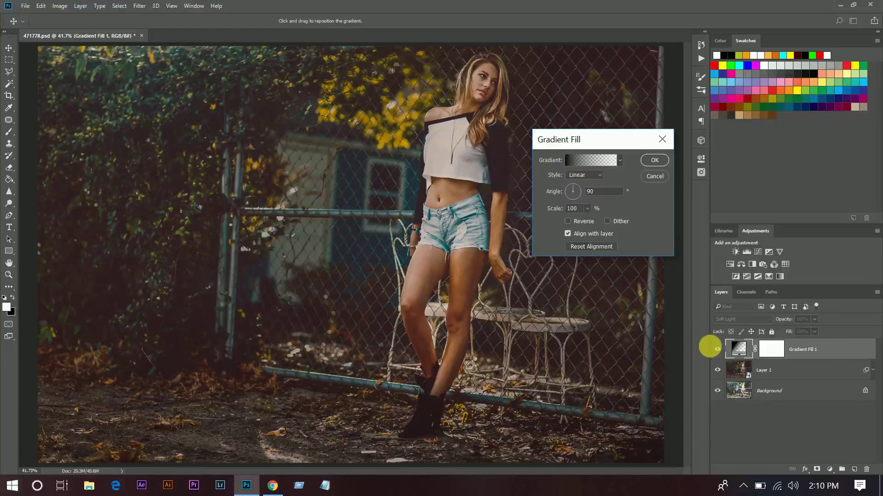
left_click(653, 160)
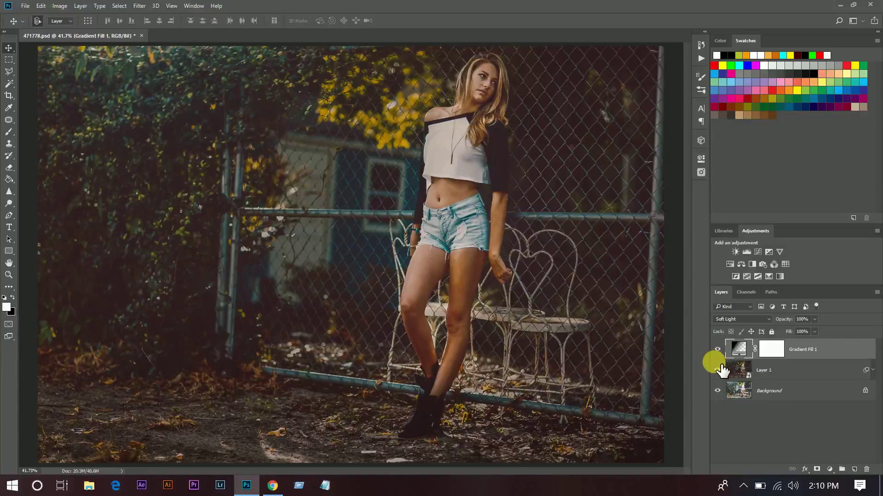
left_click(718, 350)
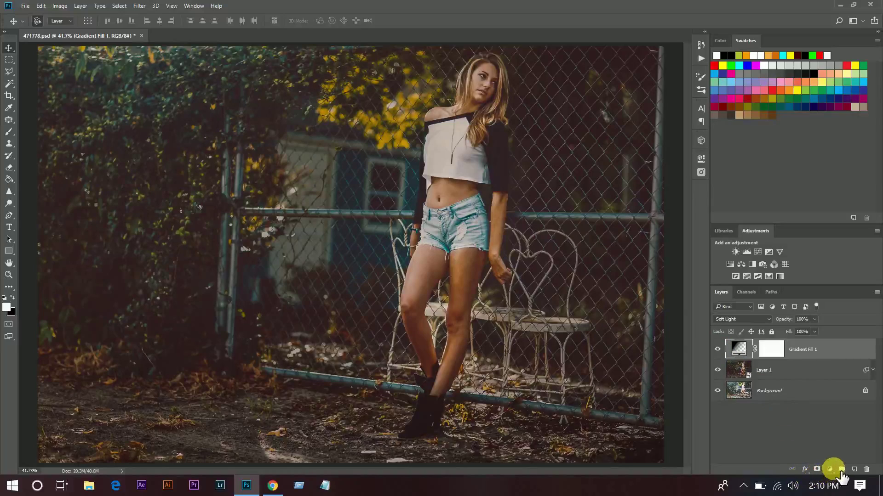
- Add a Curves layer with shadow and highlight points and the black point lifted
left_click(829, 470)
left_click(789, 269)
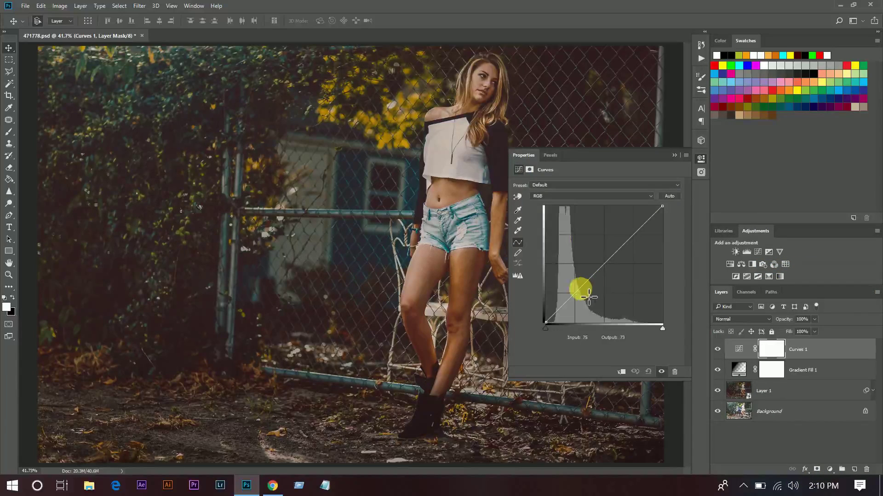
left_click(574, 293)
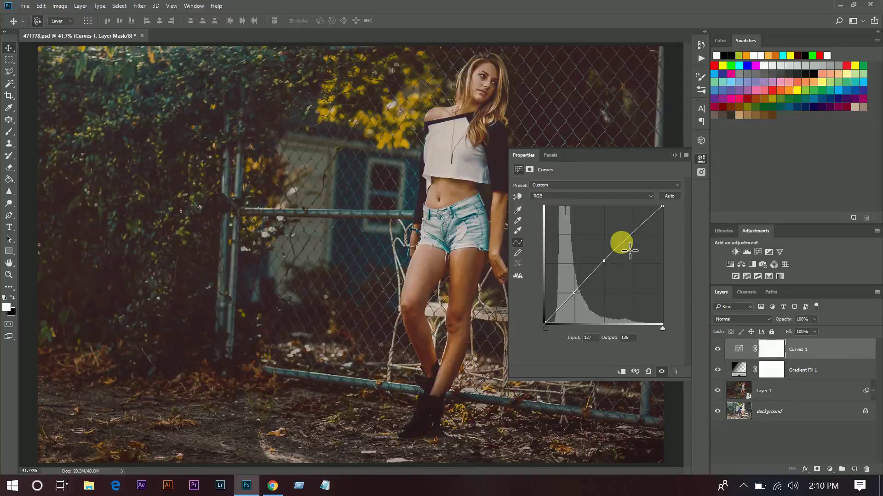
left_click_drag(639, 240, 641, 241)
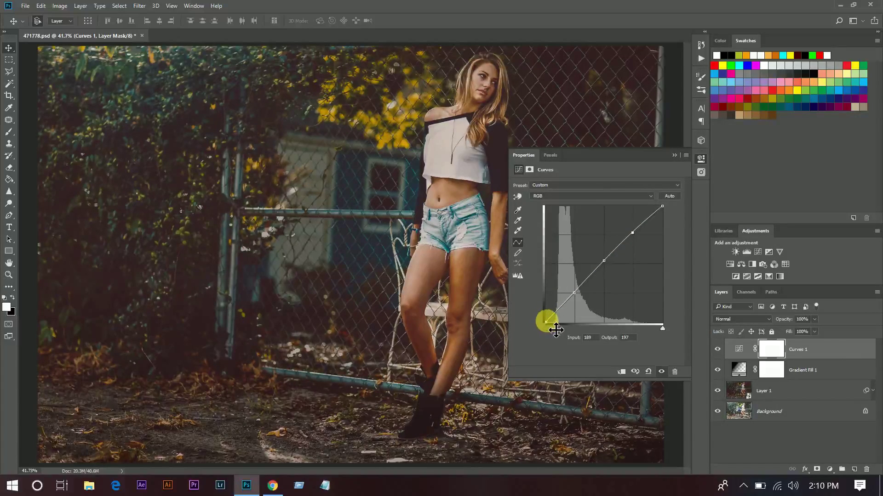
mouse_move(546, 322)
left_mouse_down()
mouse_move(546, 310)
mouse_move(538, 338)
mouse_move(538, 322)
left_mouse_up()
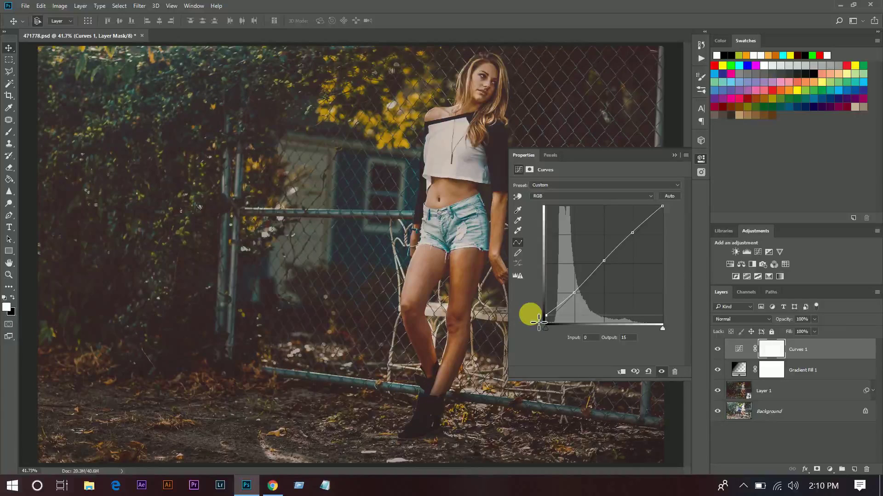
- Bend the lower curve point to shape the shadows, comparing Curves on and off
left_click(717, 349)
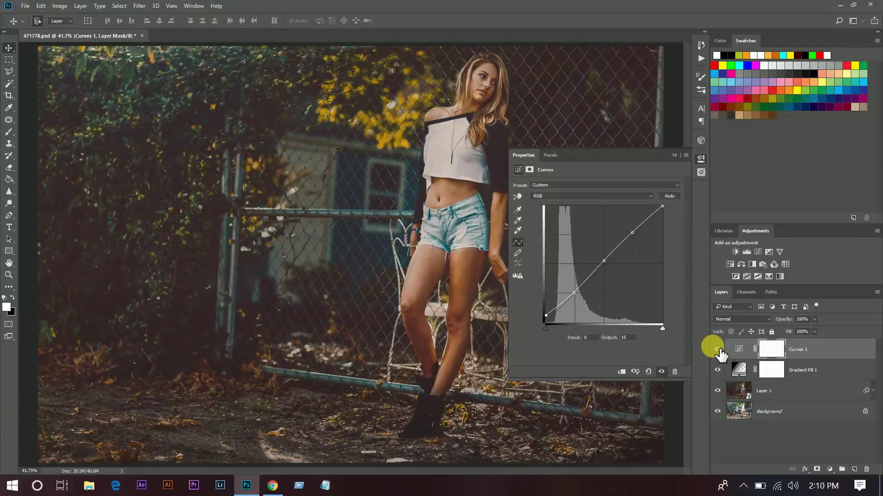
left_click(718, 350)
left_click(717, 350)
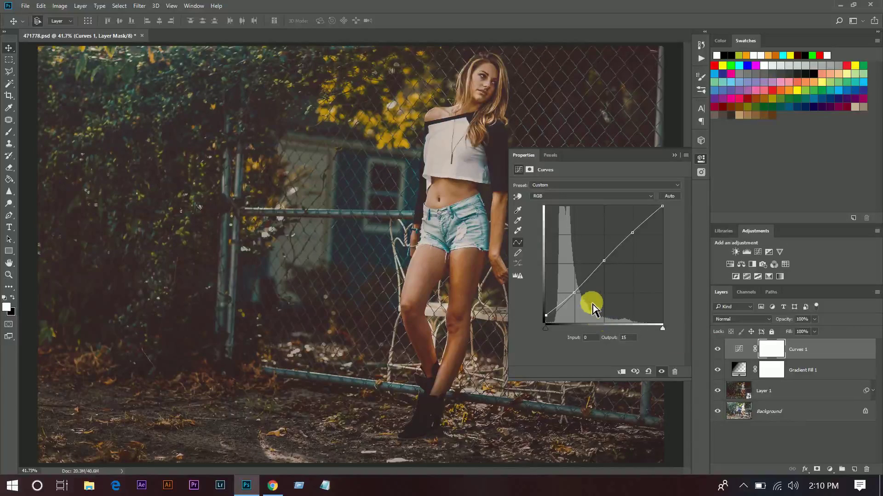
left_click_drag(582, 304, 586, 303)
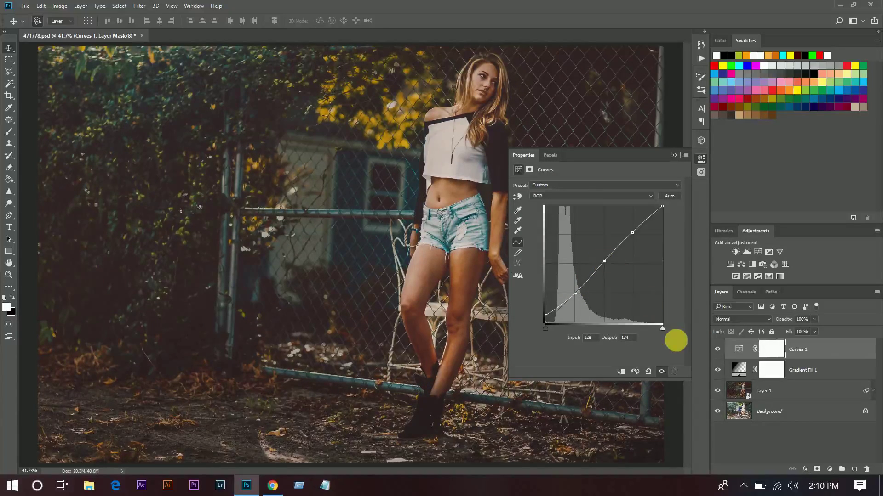
left_click(717, 349)
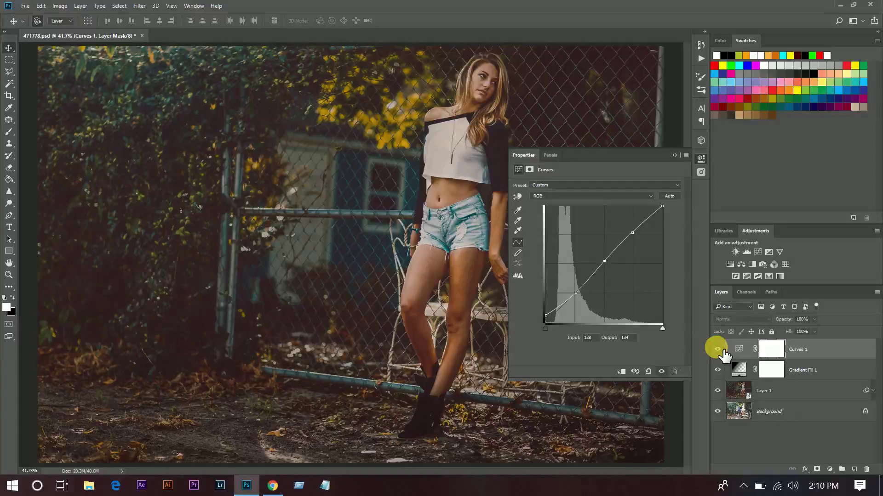
left_click(717, 349)
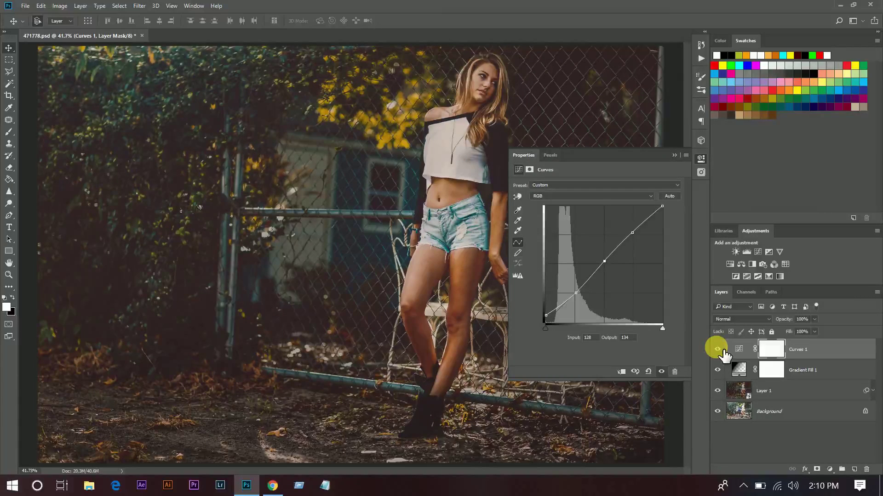
left_click(674, 154)
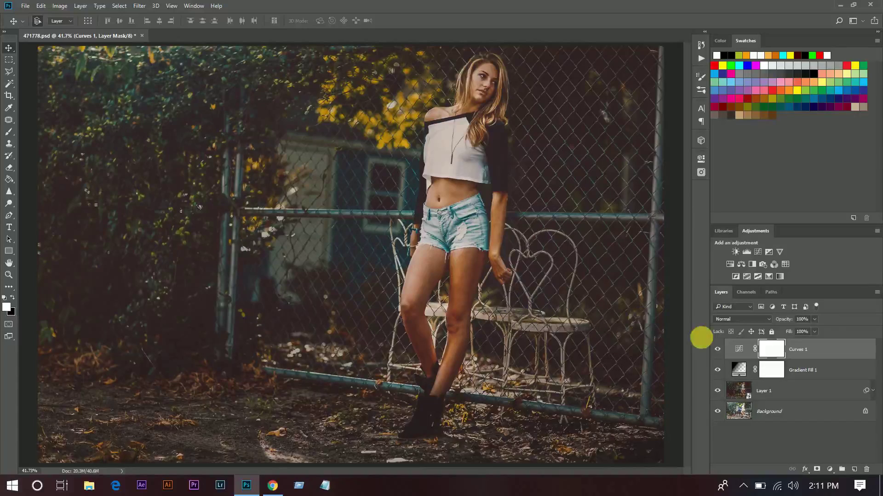
- Add a Color Balance layer with Midtones Cyan-Red at +4 and compare it on and off
left_click(828, 469)
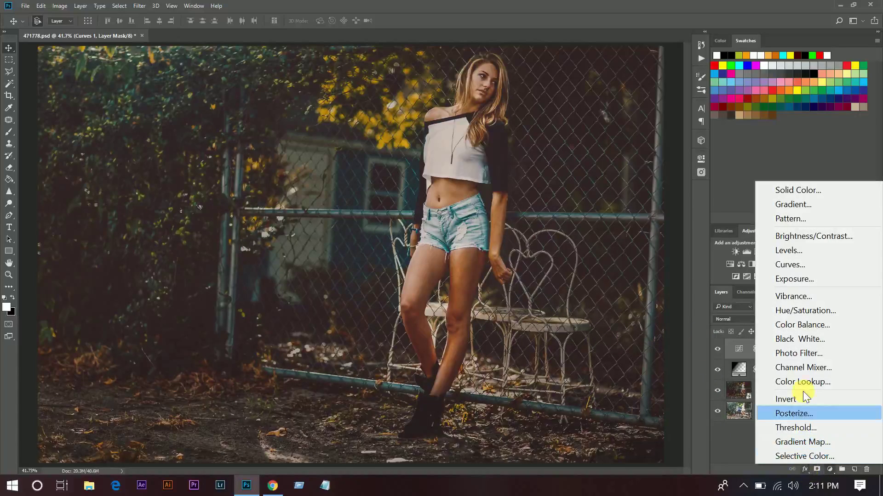
left_click(816, 324)
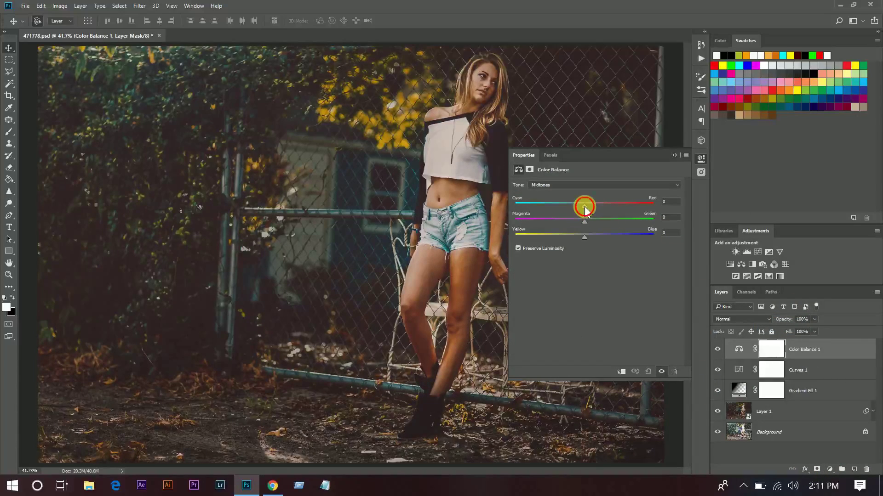
left_click_drag(584, 207, 586, 207)
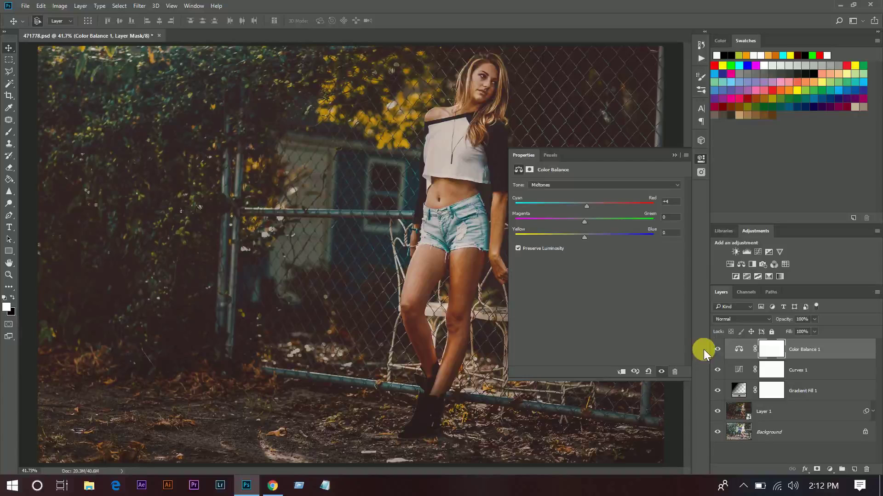
left_click(718, 350)
left_click(718, 350)
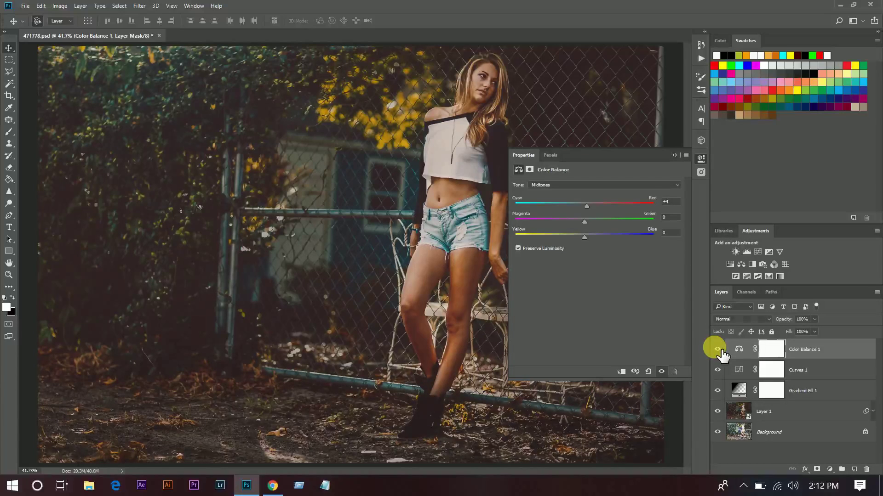
left_click(674, 155)
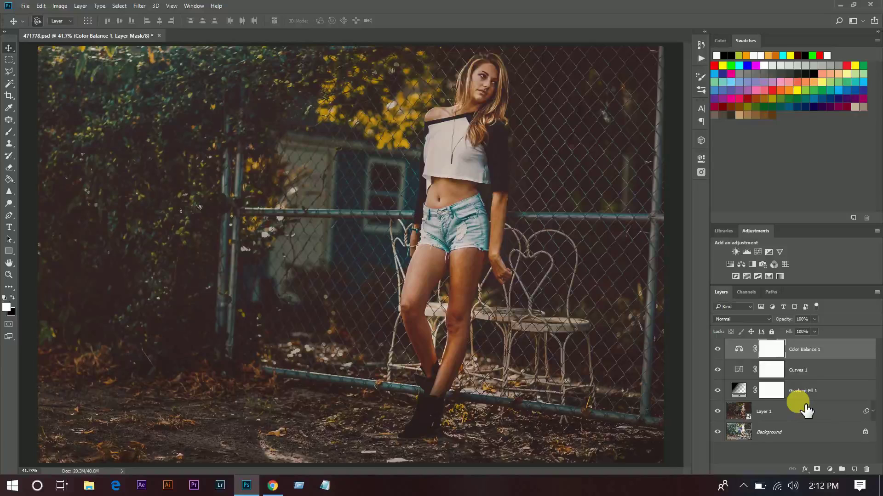
- Group Layer 1 through Color Balance 1 into Group 1 with Ctrl+G, then hide it for a before view
left_click(805, 410, "ctrl")
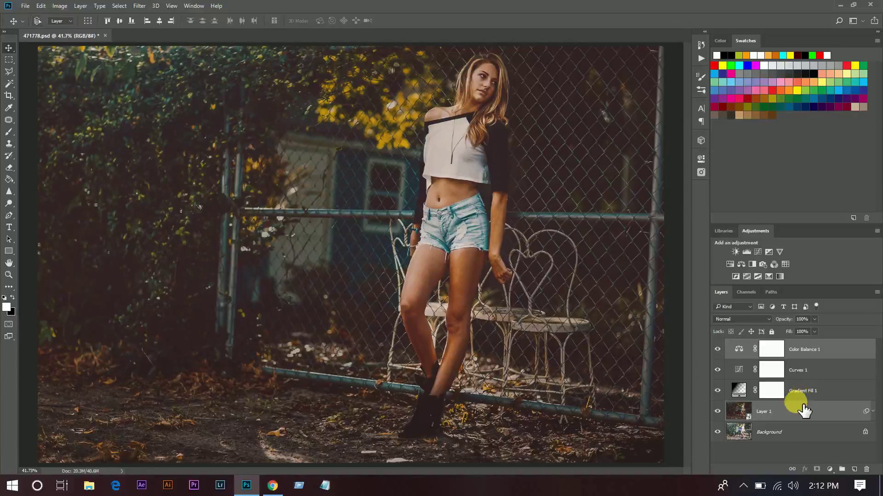
left_click(805, 410)
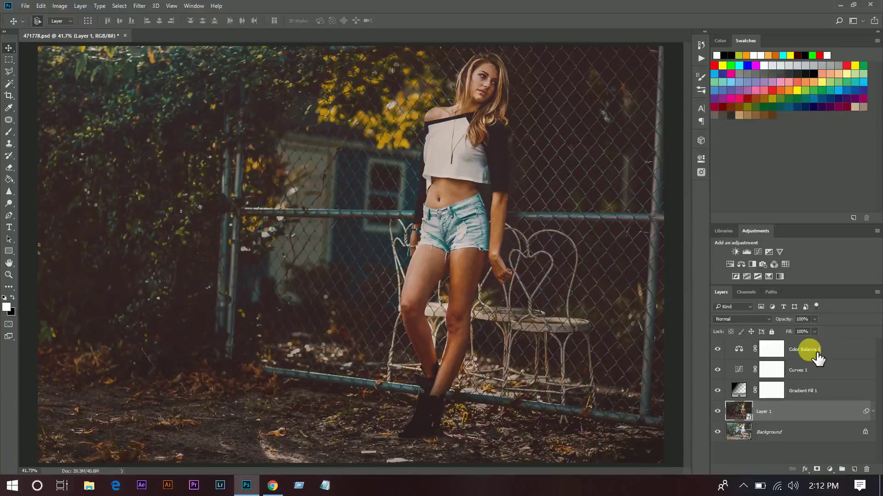
left_click(816, 352, "shift")
key("ctrl+g")
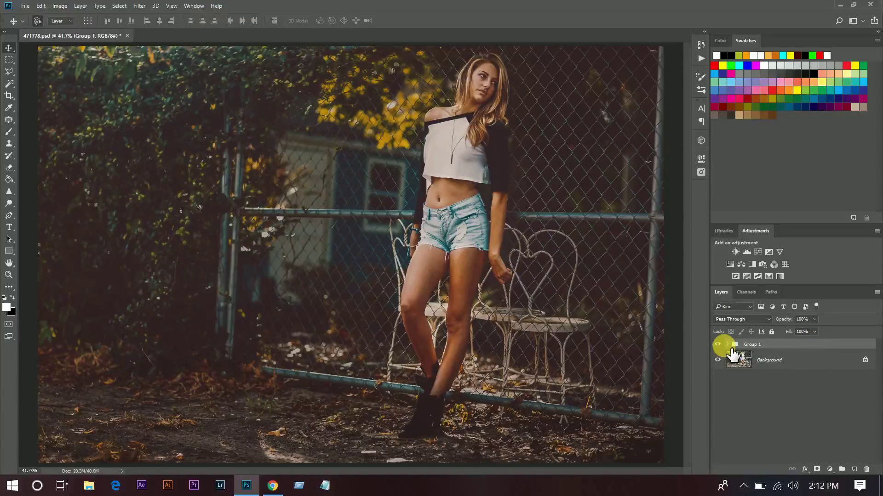
left_click(717, 344)
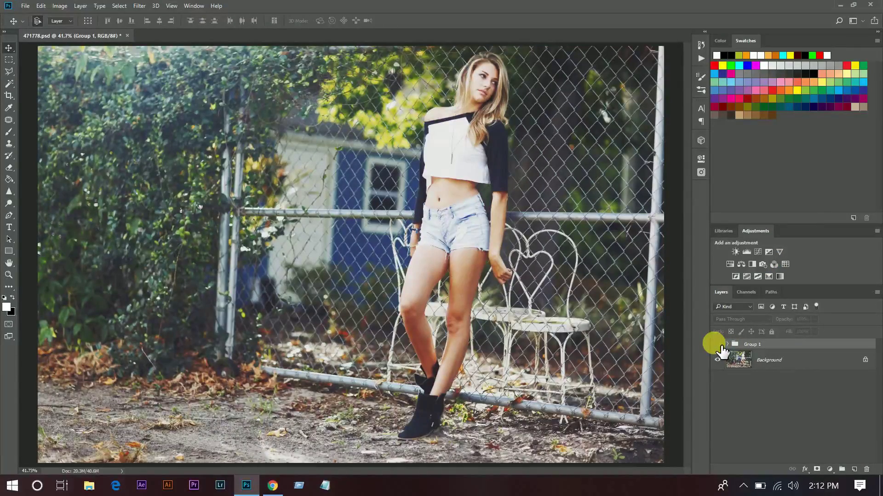
left_click(717, 344)
left_click(717, 344)
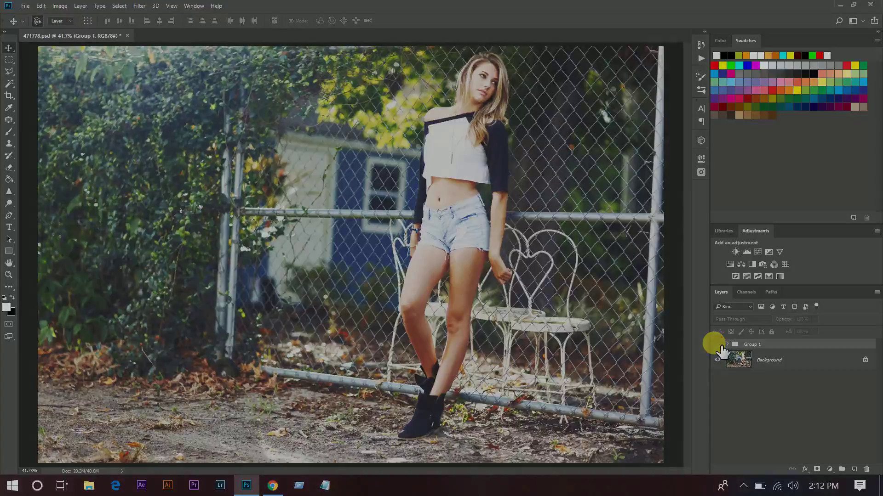